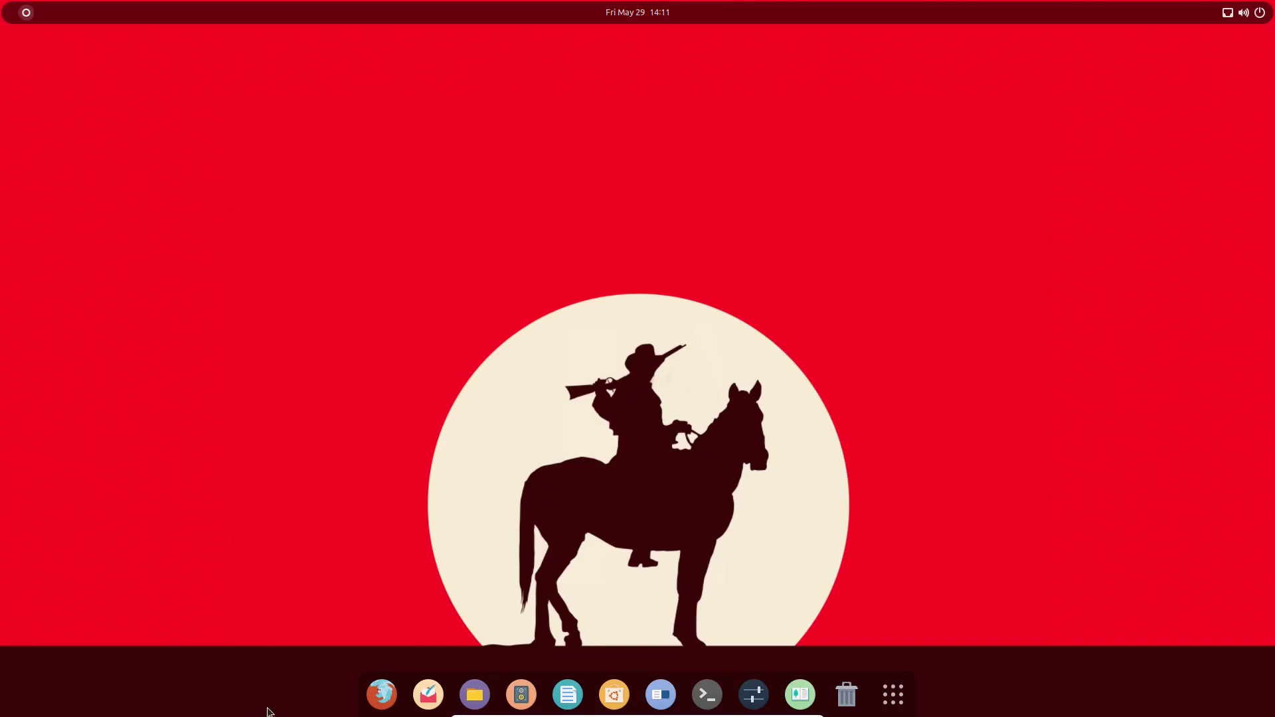
# Load winehq.org/download in Firefox to reach the WineHQ Wiki Download page.
pyautogui.click(376, 696)
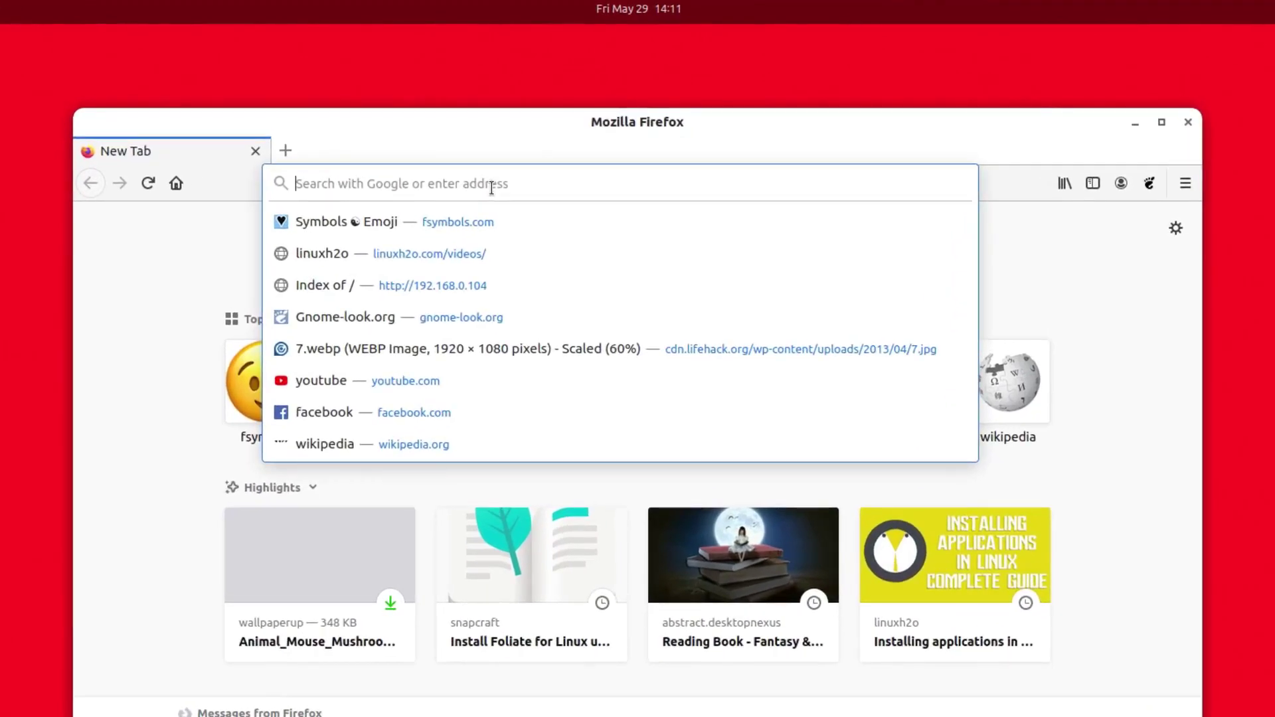
pyautogui.write('wineh')
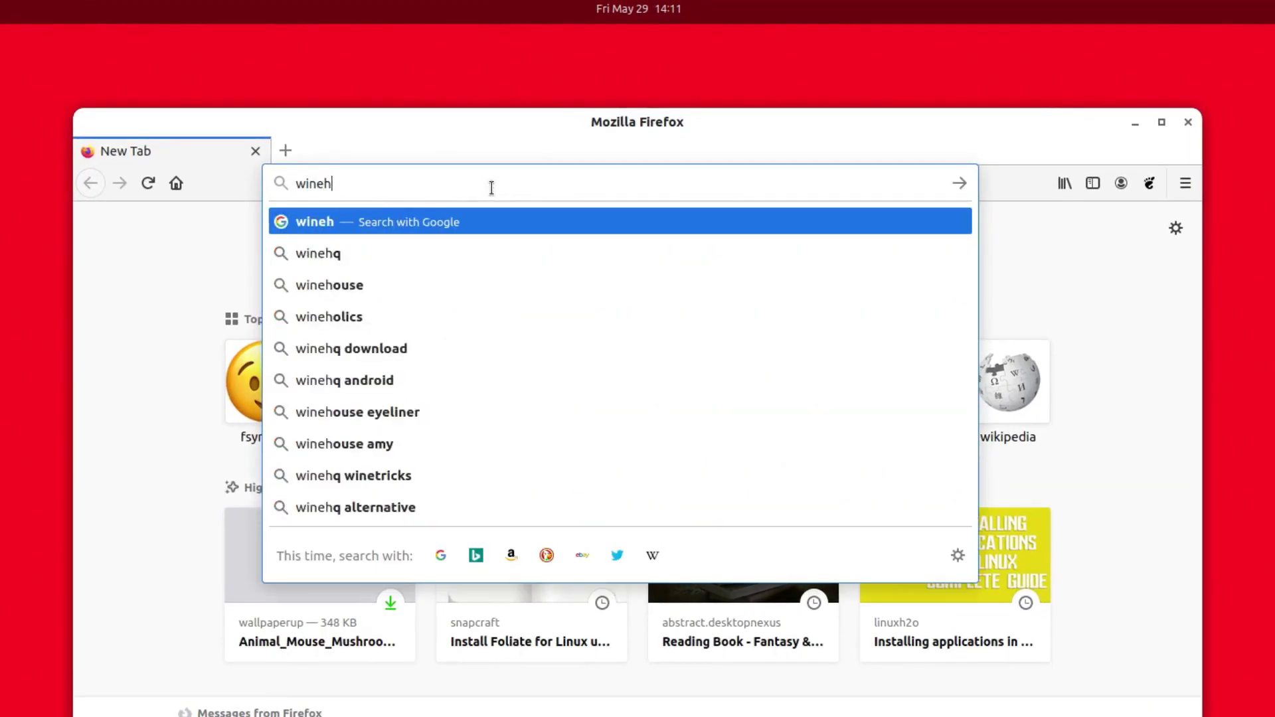
pyautogui.write('q.org/')
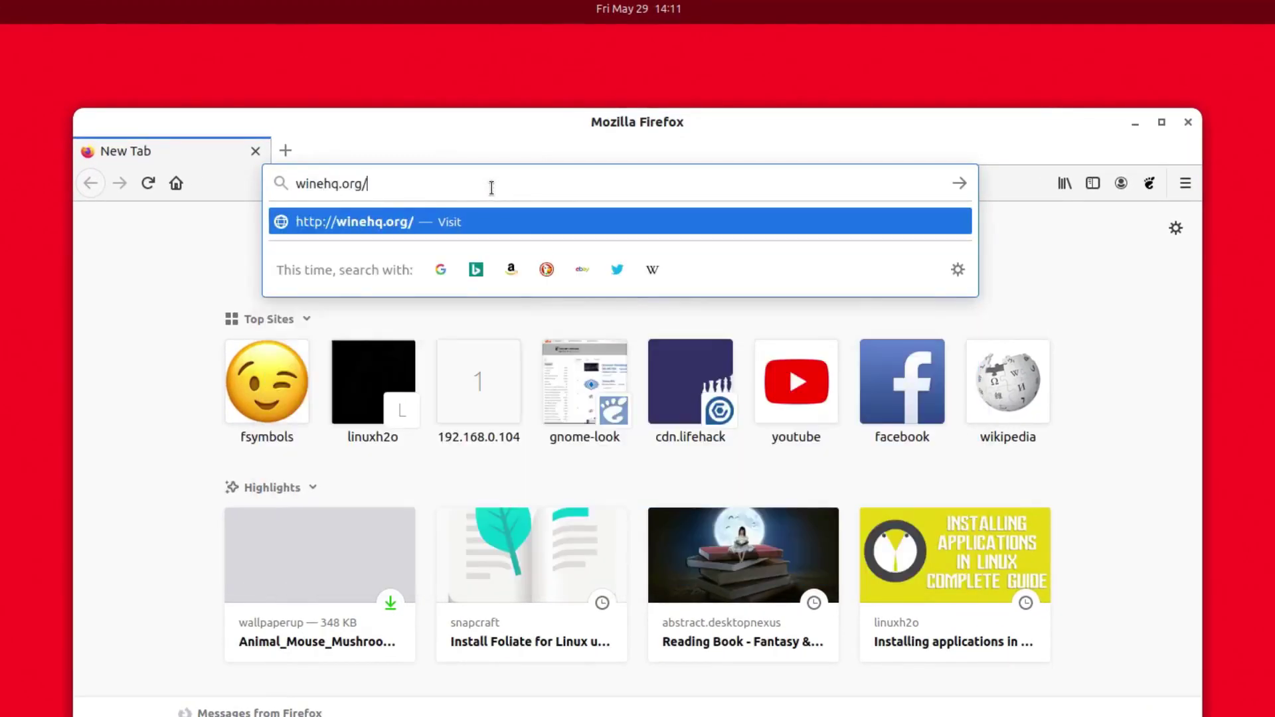
pyautogui.write('download')
pyautogui.press('Return')
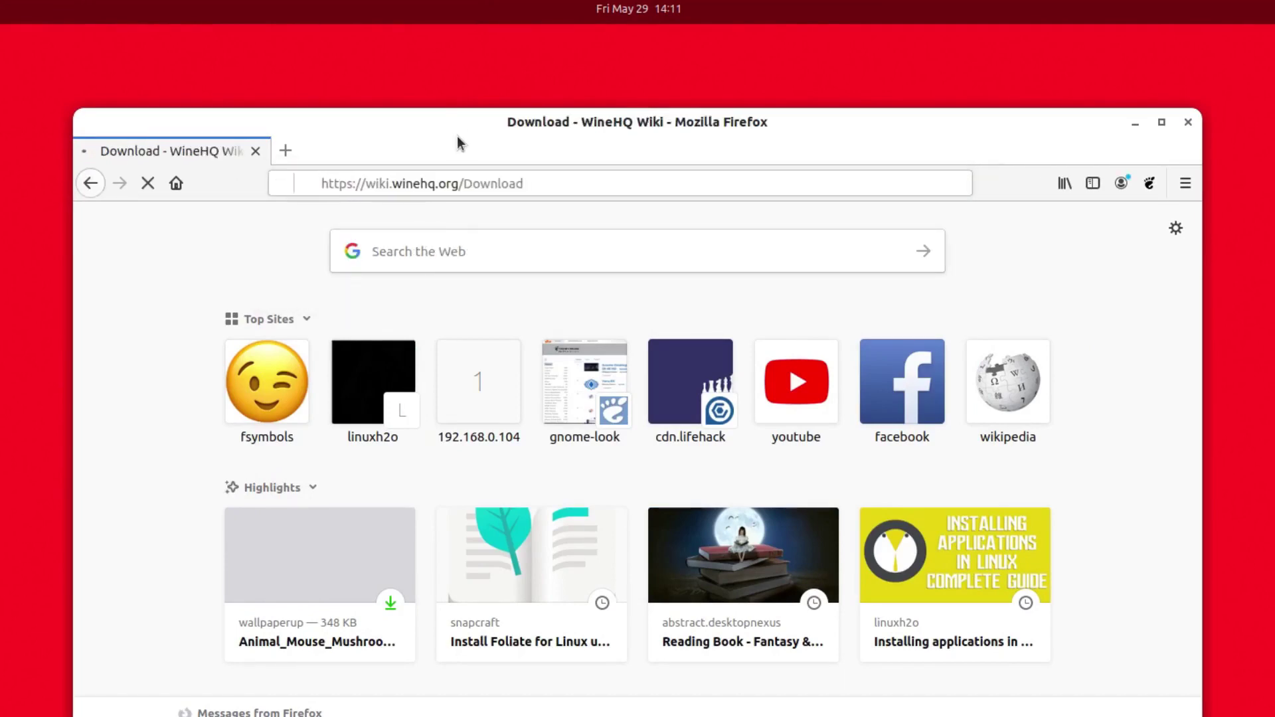
# Open the Ubuntu installation instructions from the Wine Binary Packages table.
pyautogui.scroll(-5, 464, 481)
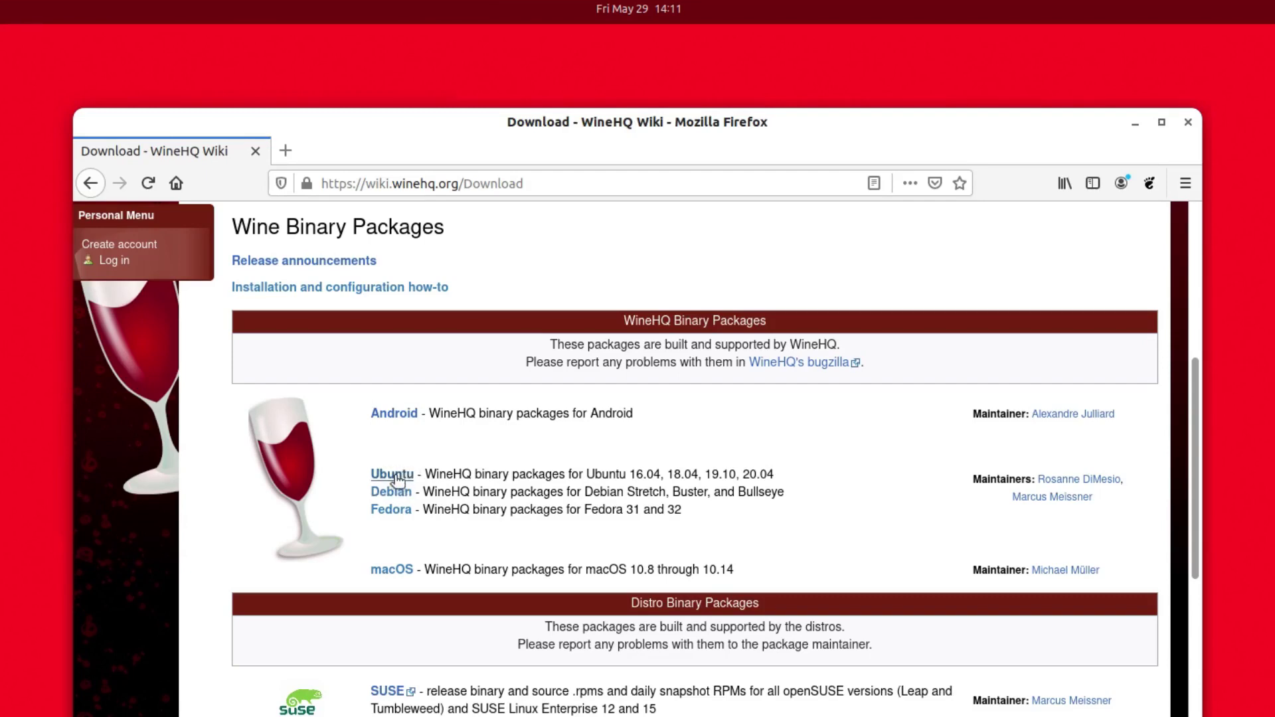
pyautogui.click(397, 477)
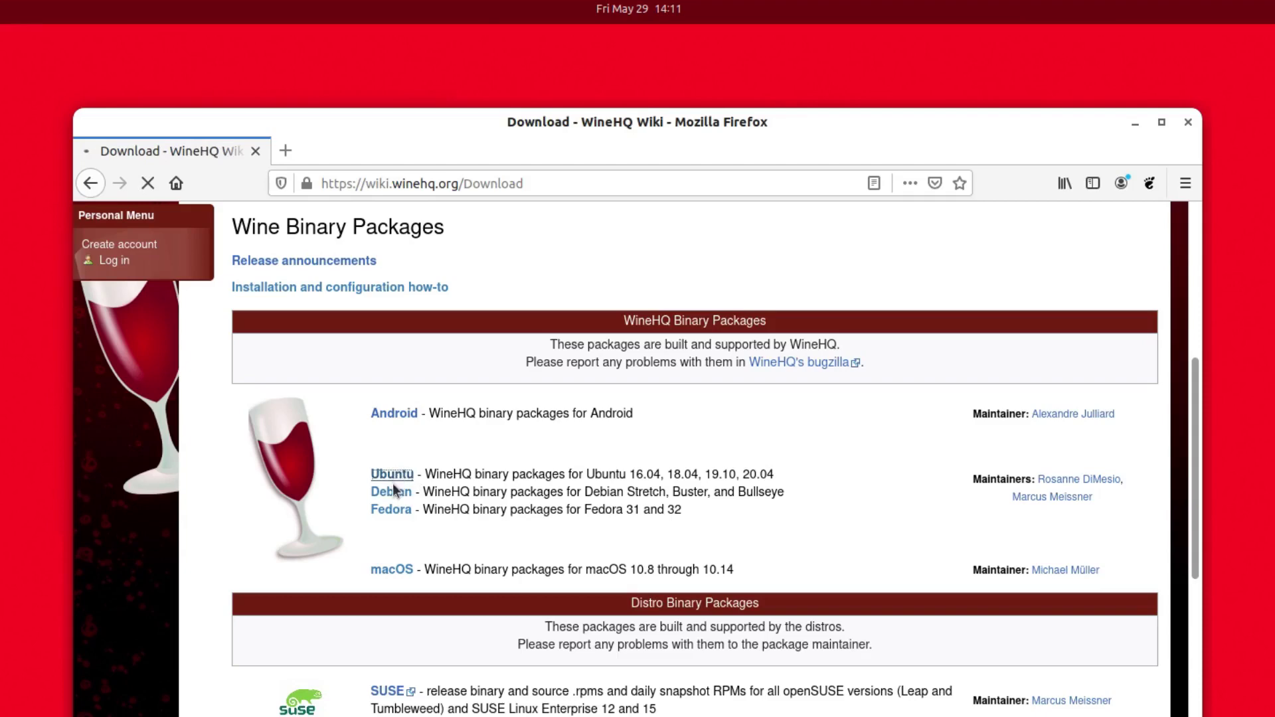
# Select the dpkg command on the wiki and open a terminal window on the right side.
pyautogui.scroll(-6, 498, 540)
pyautogui.scroll(3, 500, 542)
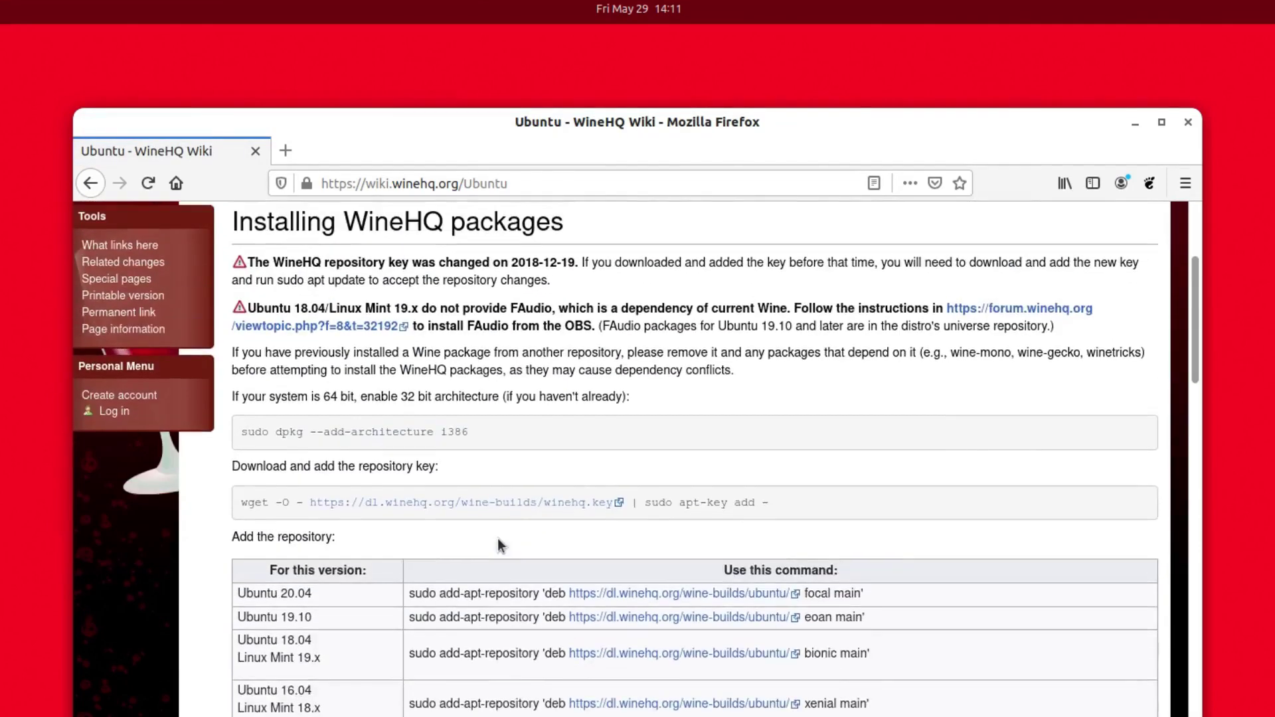
pyautogui.tripleClick(416, 432)
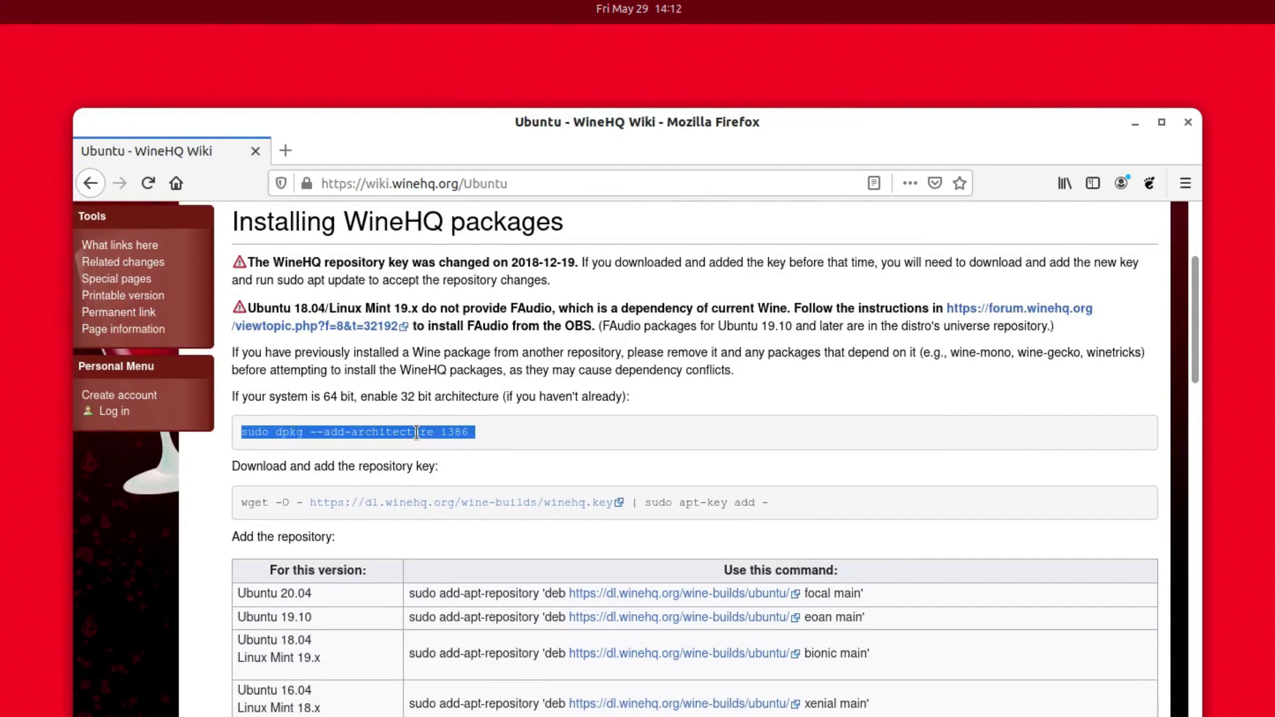
pyautogui.hotkey('ctrl', 'alt', 't')
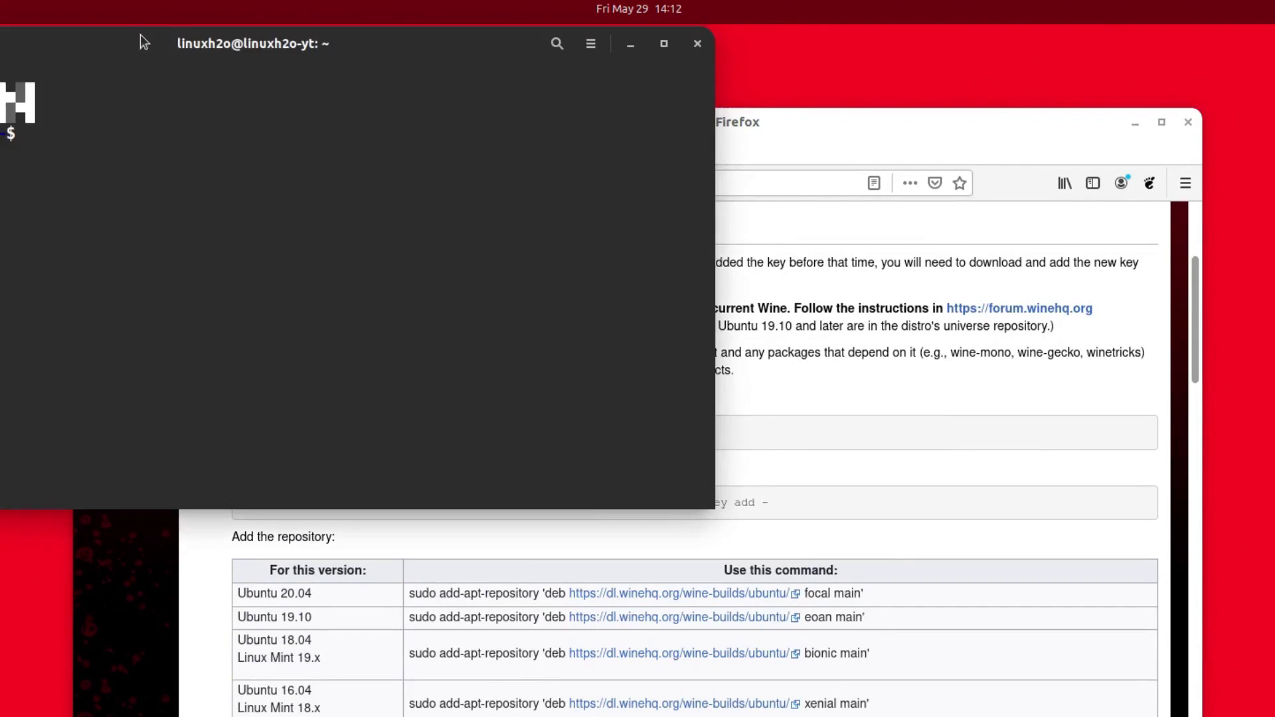
pyautogui.moveTo(153, 33); pyautogui.dragTo(793, 216)
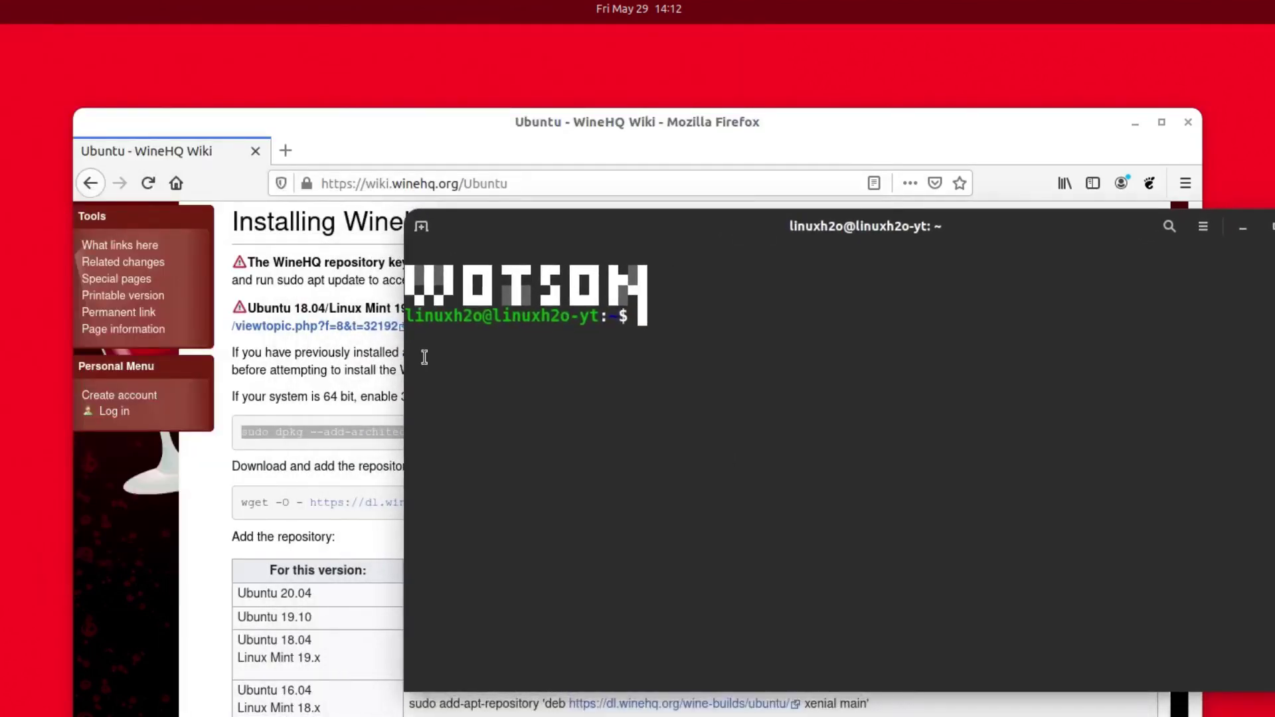
# Copy sudo dpkg --add-architecture i386 into the terminal and run it with the sudo password.
pyautogui.click(341, 423)
pyautogui.tripleClick(342, 428)
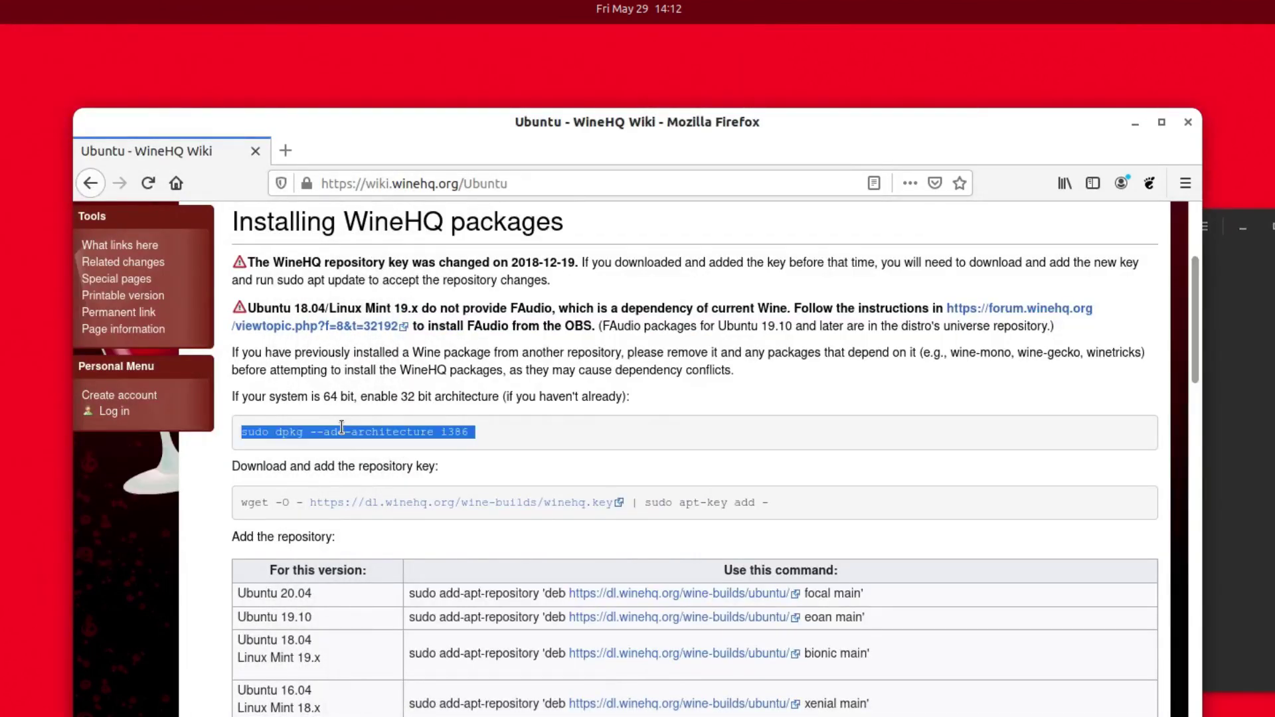
pyautogui.rightClick(341, 428)
pyautogui.click(372, 443)
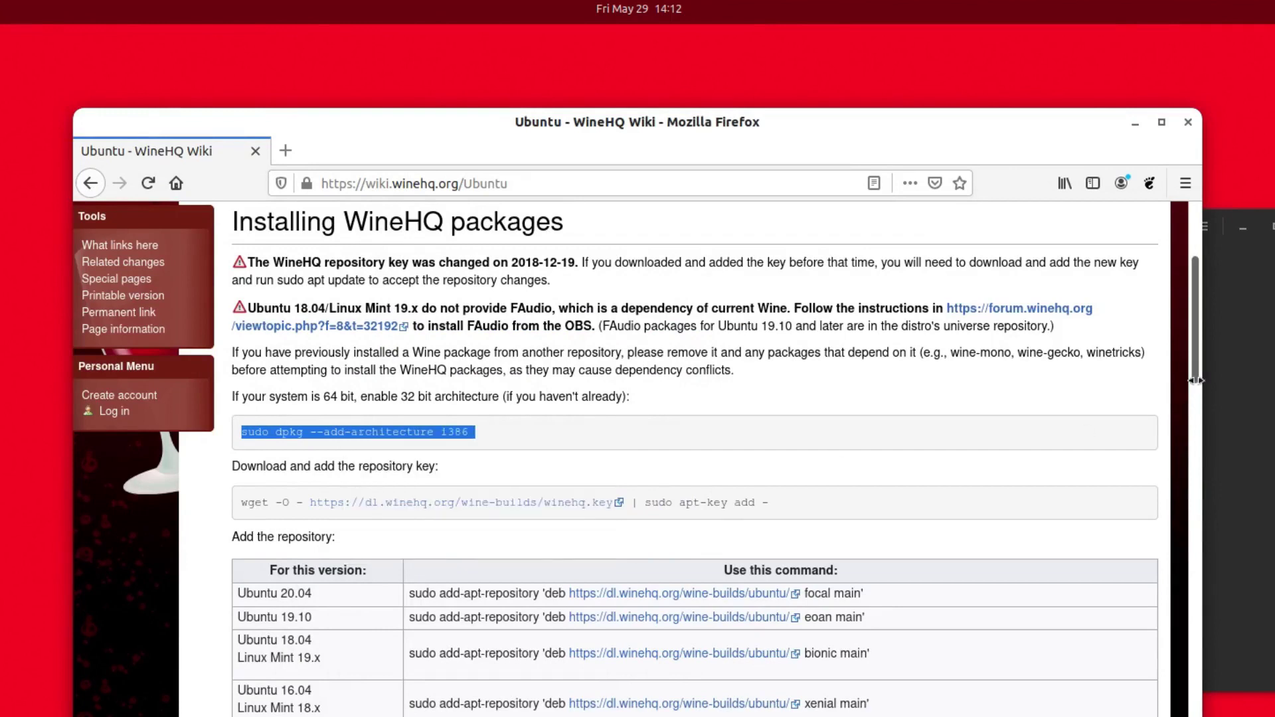
pyautogui.click(1240, 433)
pyautogui.rightClick(731, 476)
pyautogui.click(800, 552)
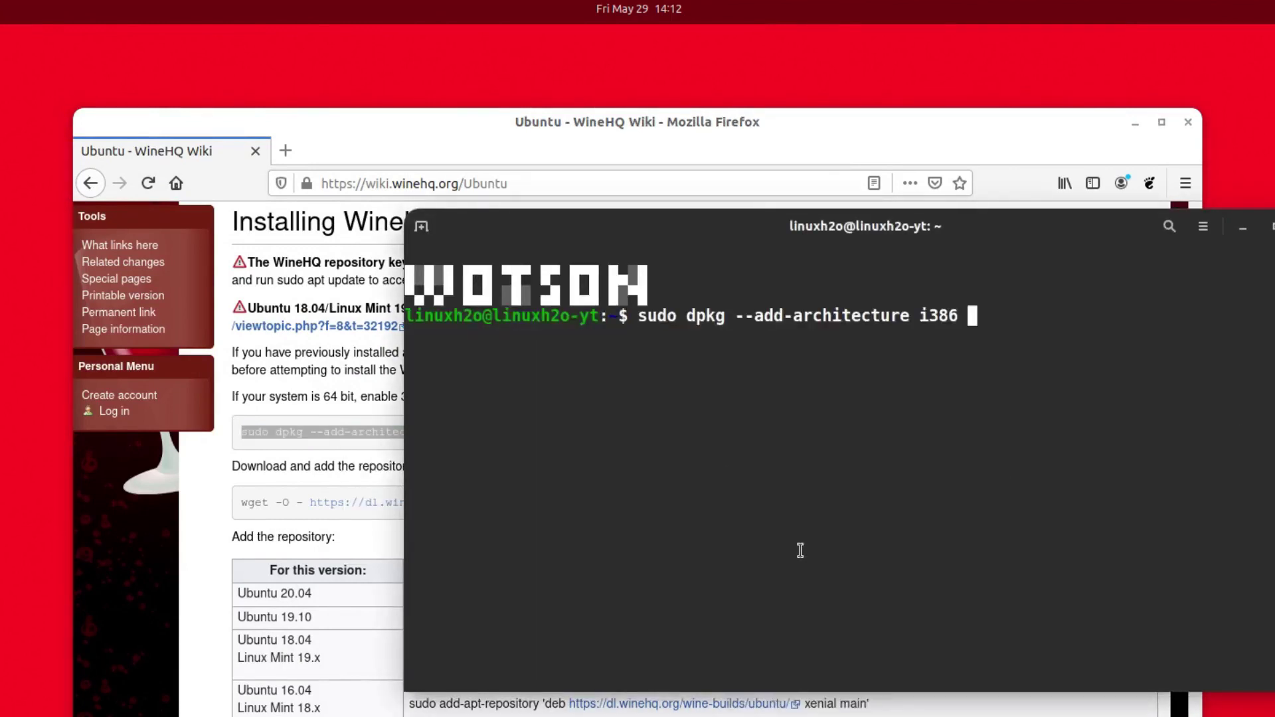
pyautogui.press('Return')
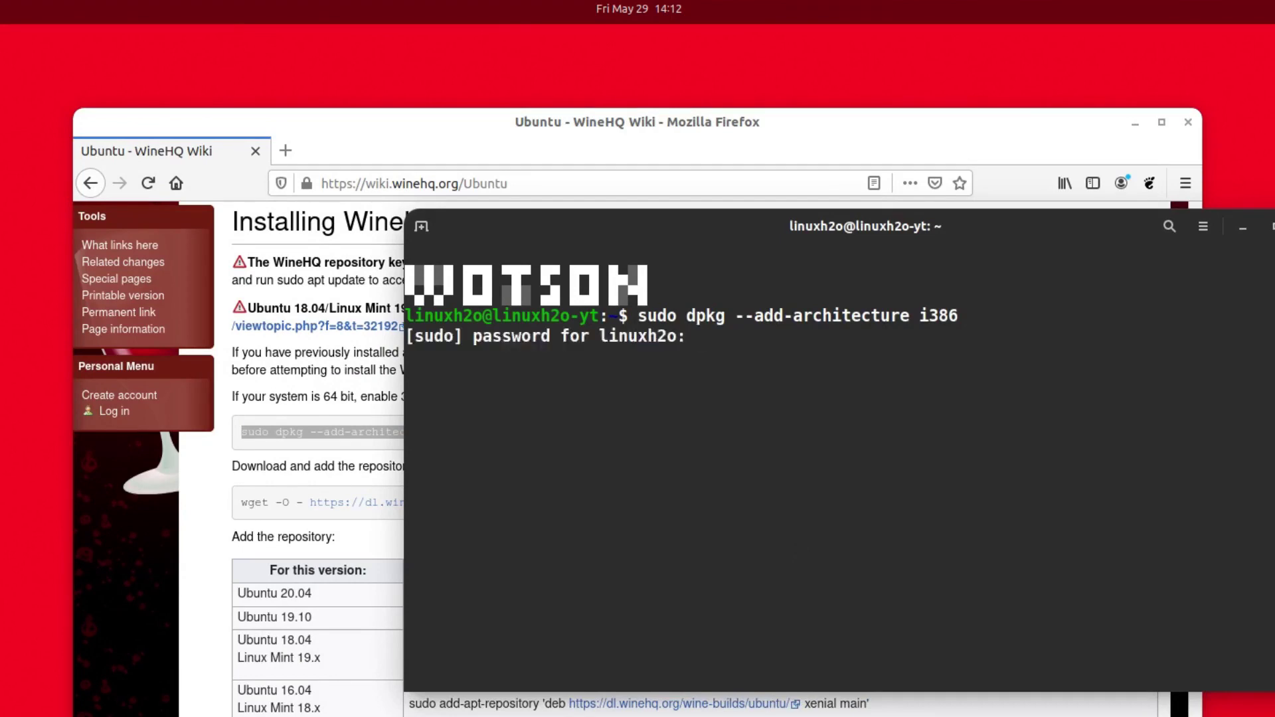
pyautogui.press('Return')
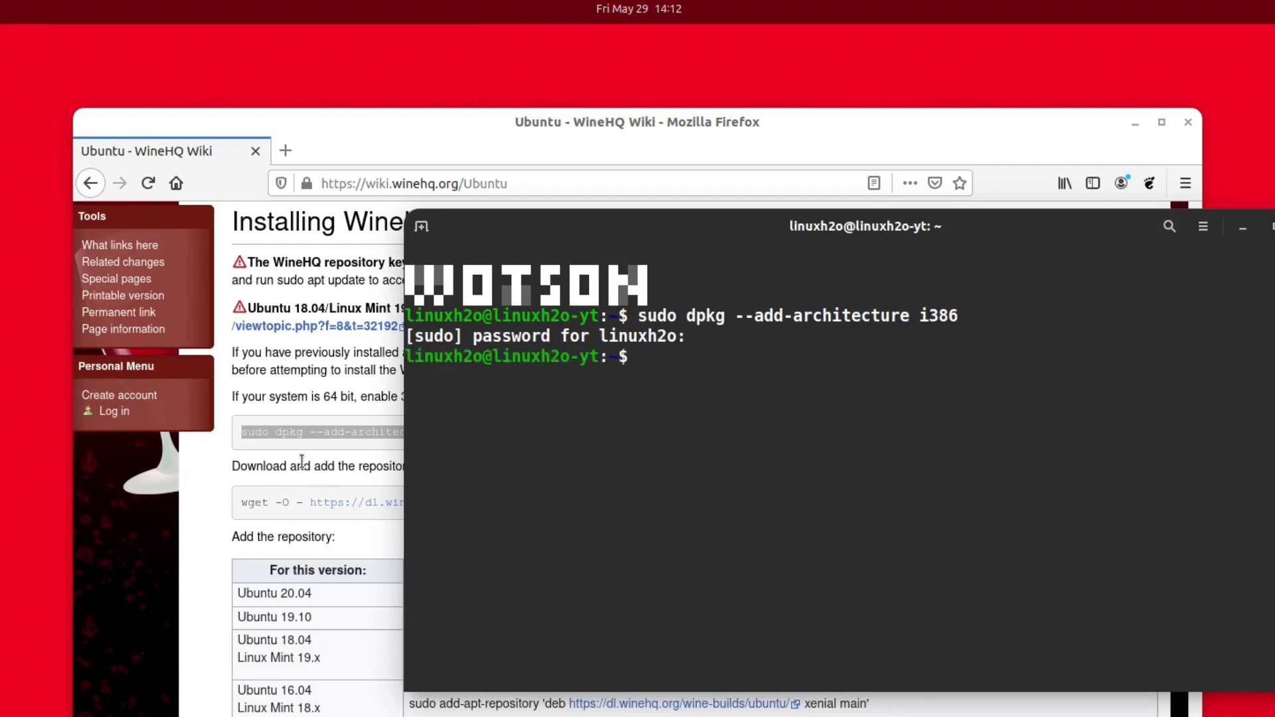
# Paste and run the wget WineHQ repository key command piped to sudo apt-key add.
pyautogui.click(275, 456)
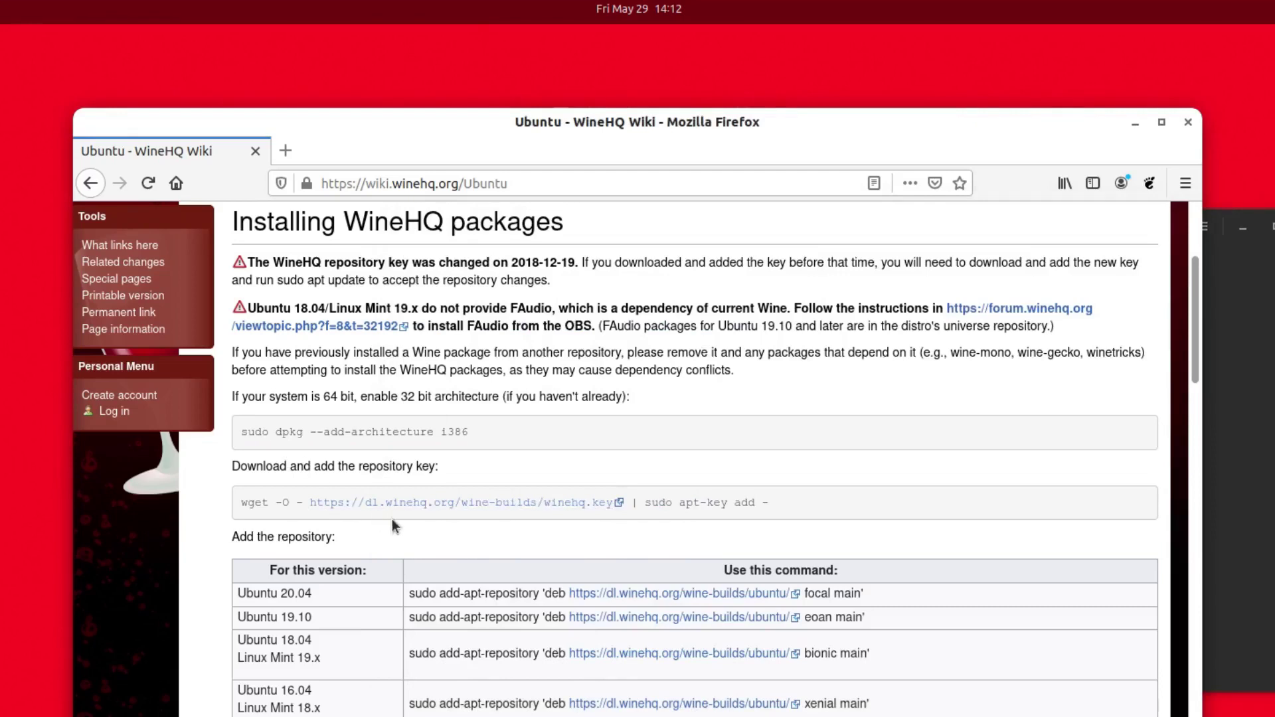
pyautogui.tripleClick(811, 499)
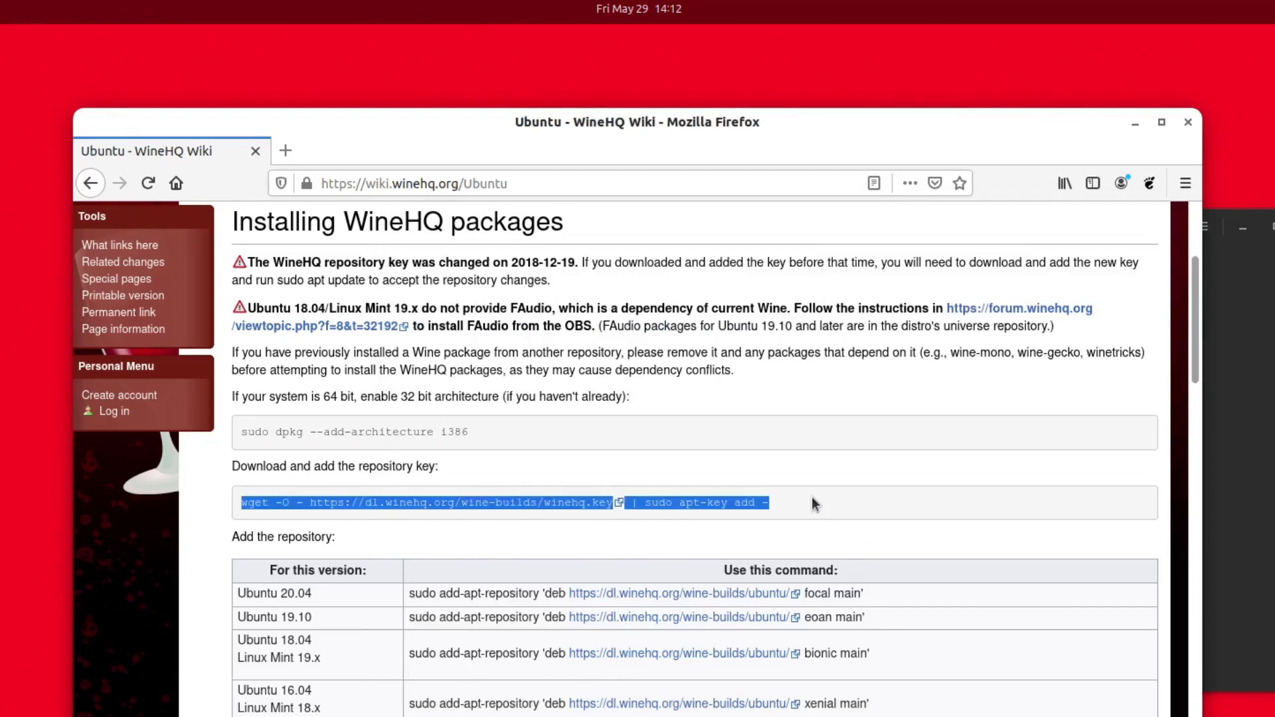
pyautogui.click(1258, 457)
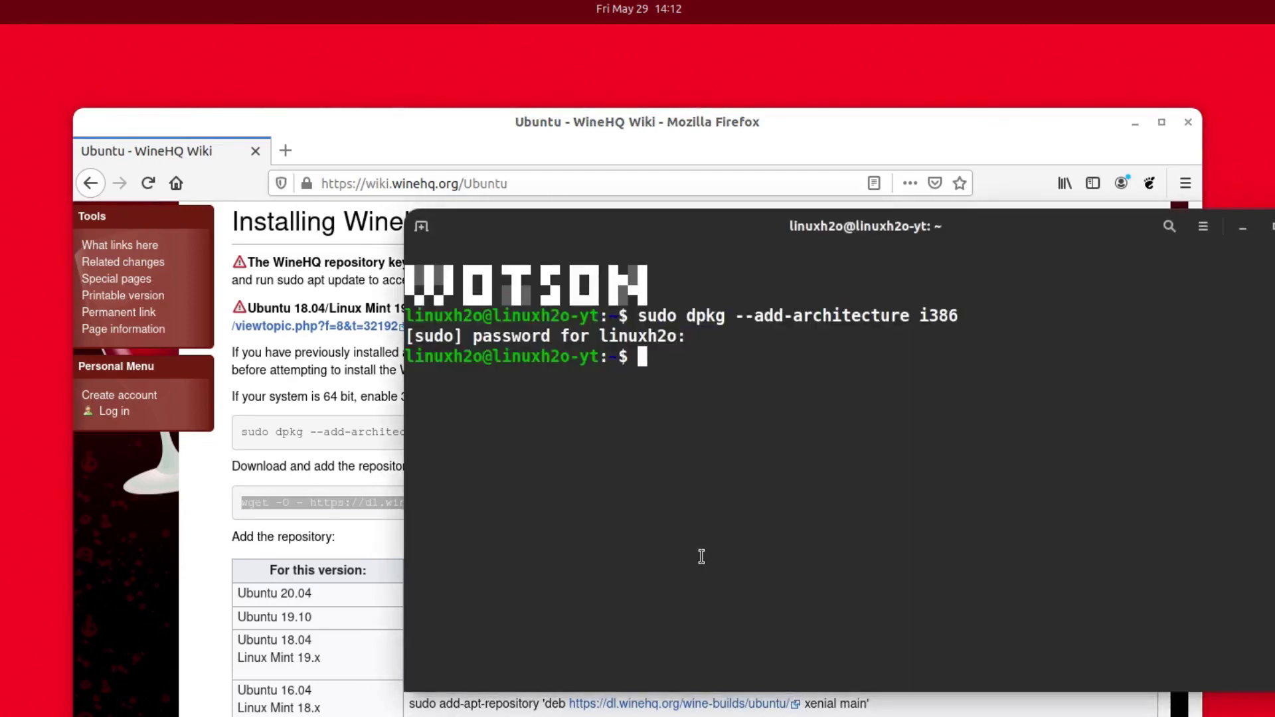
pyautogui.rightClick(708, 512)
pyautogui.click(757, 579)
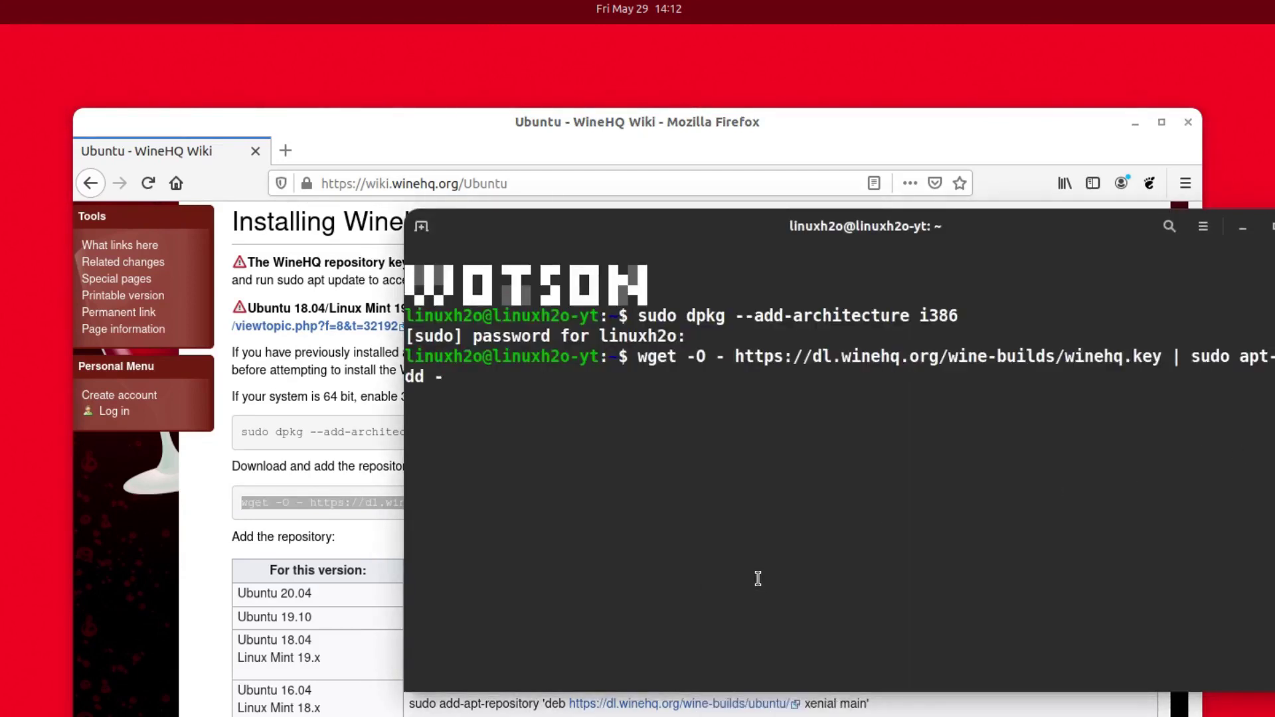
pyautogui.press('Return')
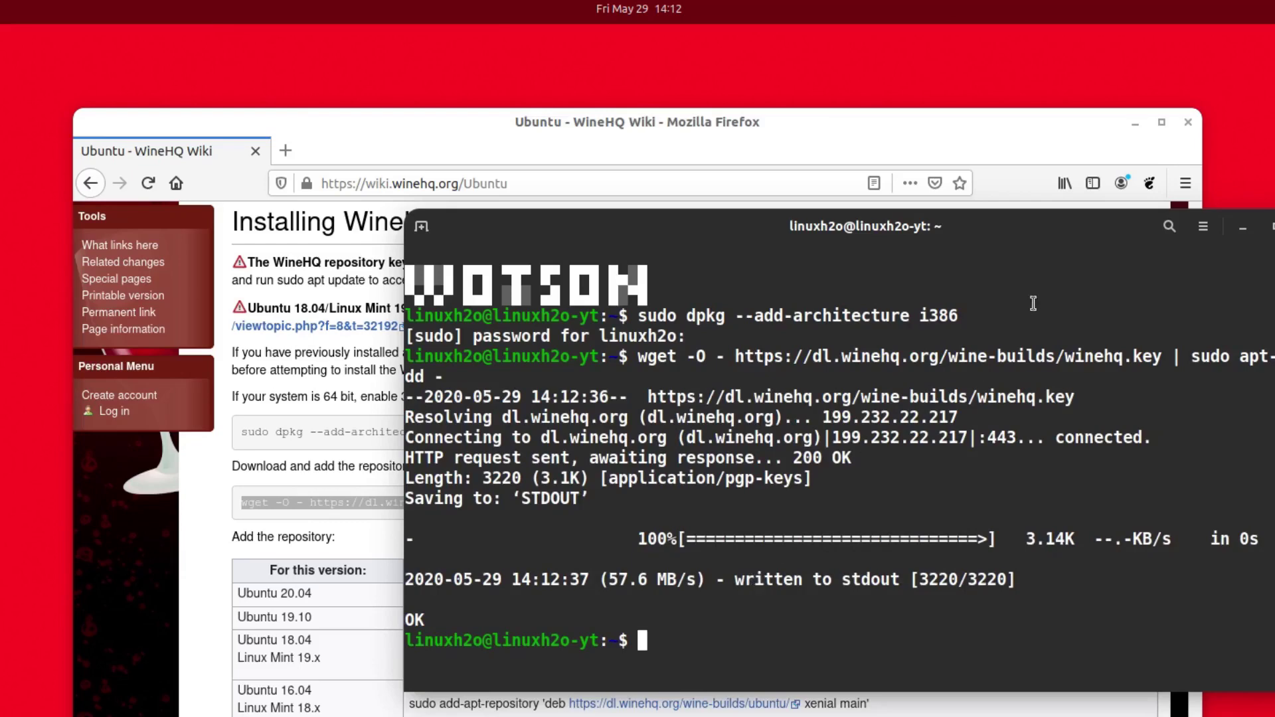
# Clear the terminal selection and reselect the wget line on the wiki page.
pyautogui.moveTo(1104, 359); pyautogui.dragTo(1274, 358)
pyautogui.click(1082, 601)
pyautogui.click(233, 536)
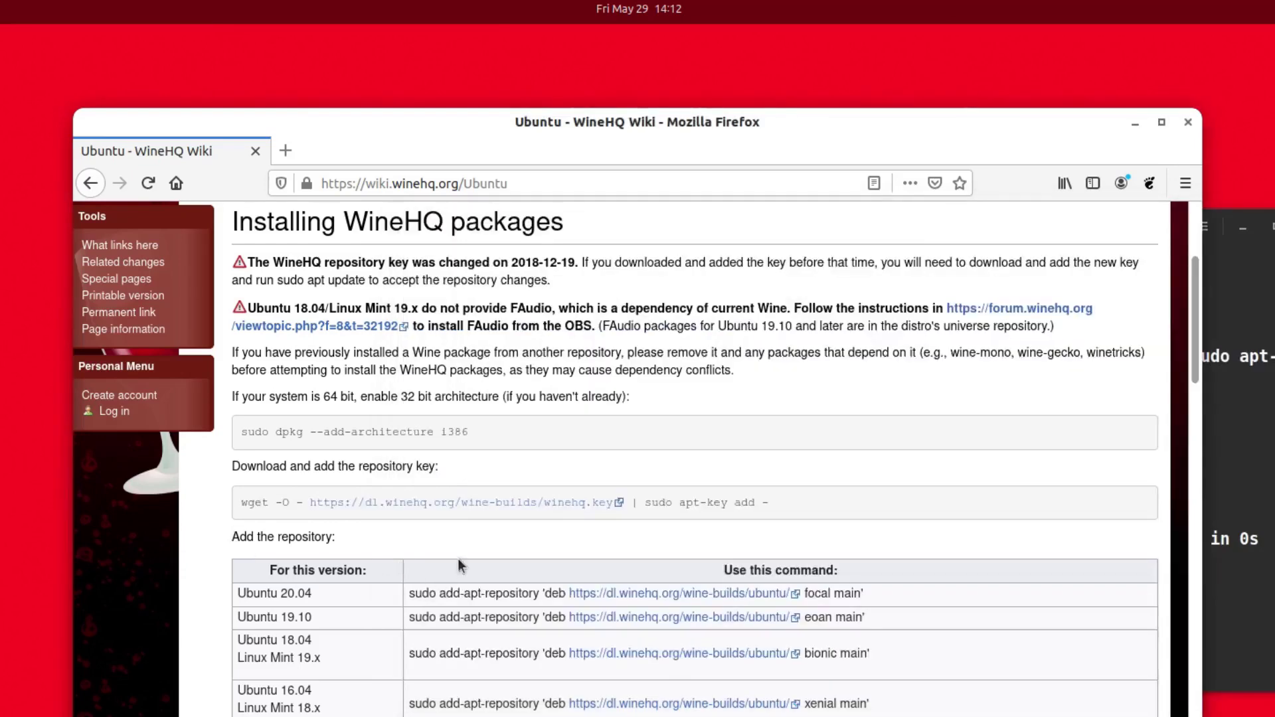
pyautogui.scroll(-3, 607, 592)
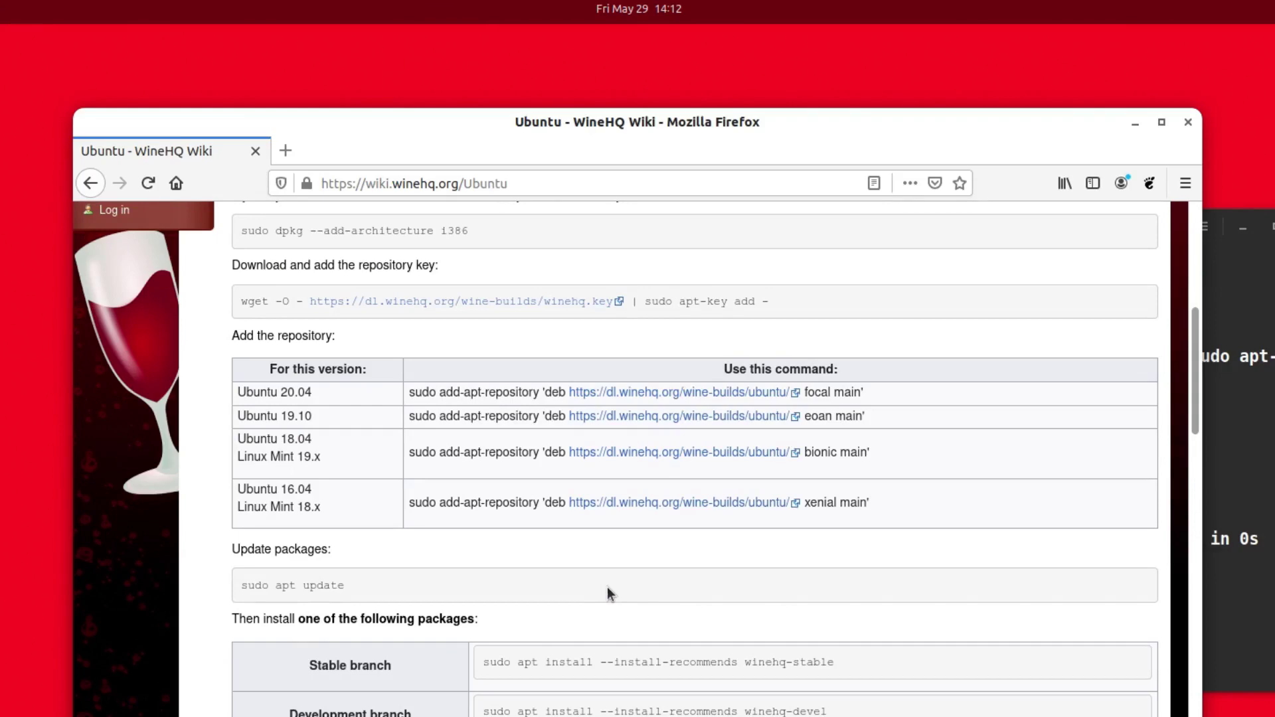
pyautogui.scroll(3, 610, 593)
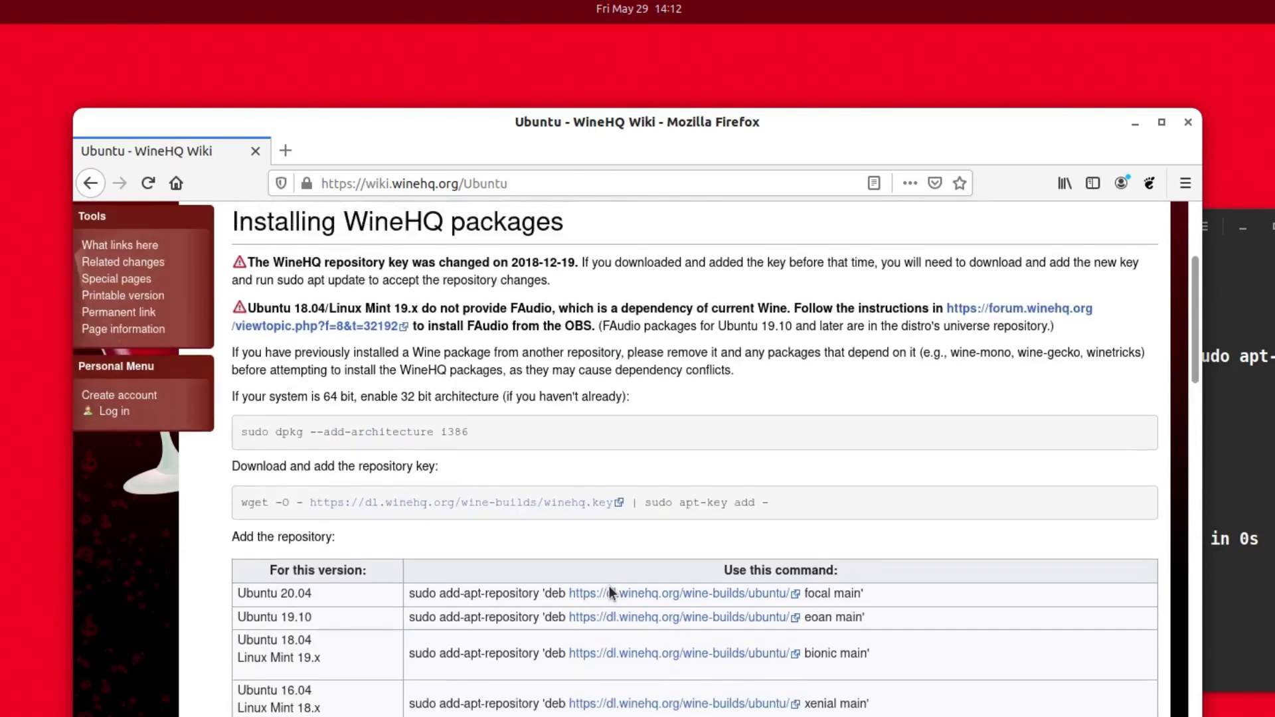
pyautogui.tripleClick(776, 498)
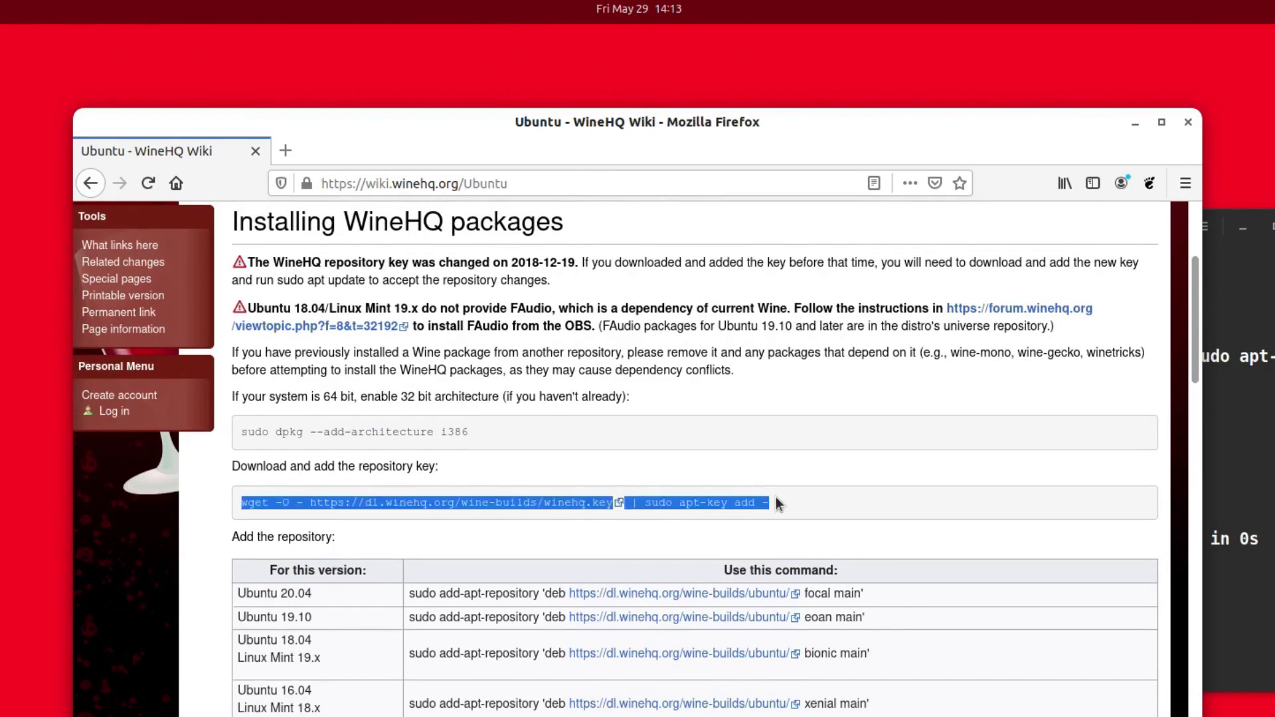
pyautogui.scroll(-3, 776, 504)
# Copy the Ubuntu 20.04 add-apt-repository command for WineHQ focal main and run it in the terminal.
pyautogui.click(753, 302)
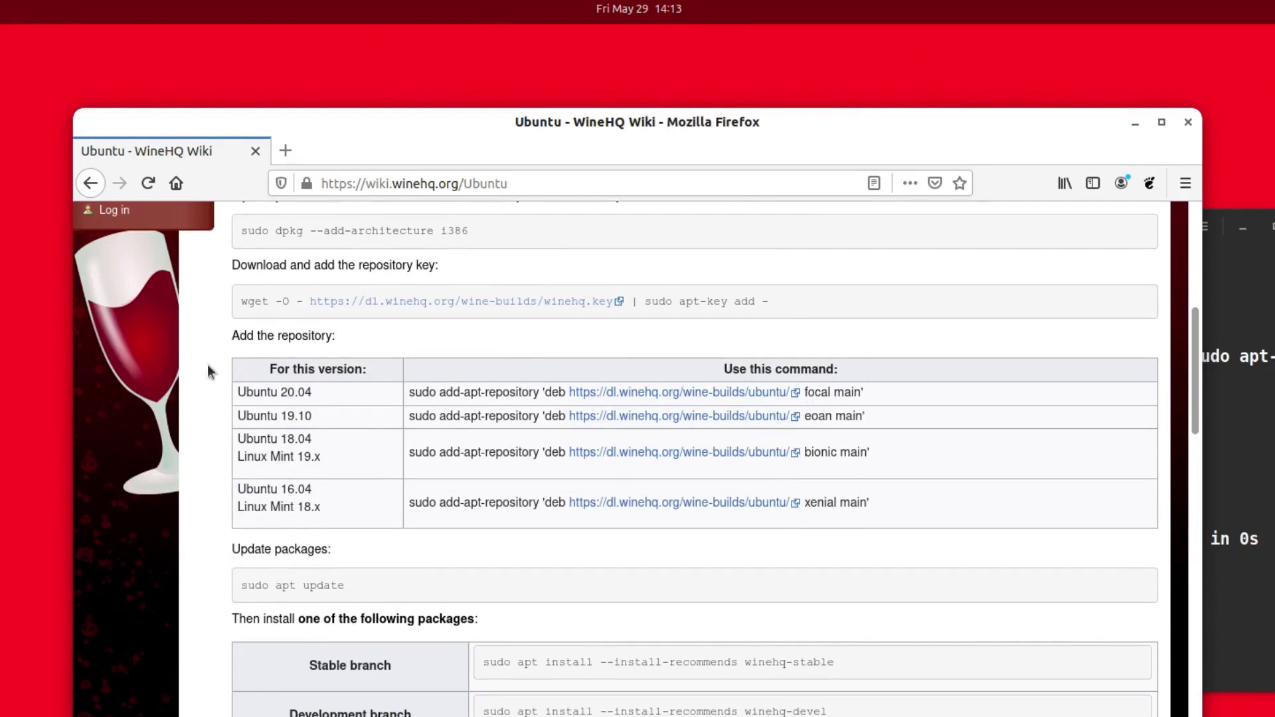
pyautogui.moveTo(253, 392); pyautogui.dragTo(326, 393)
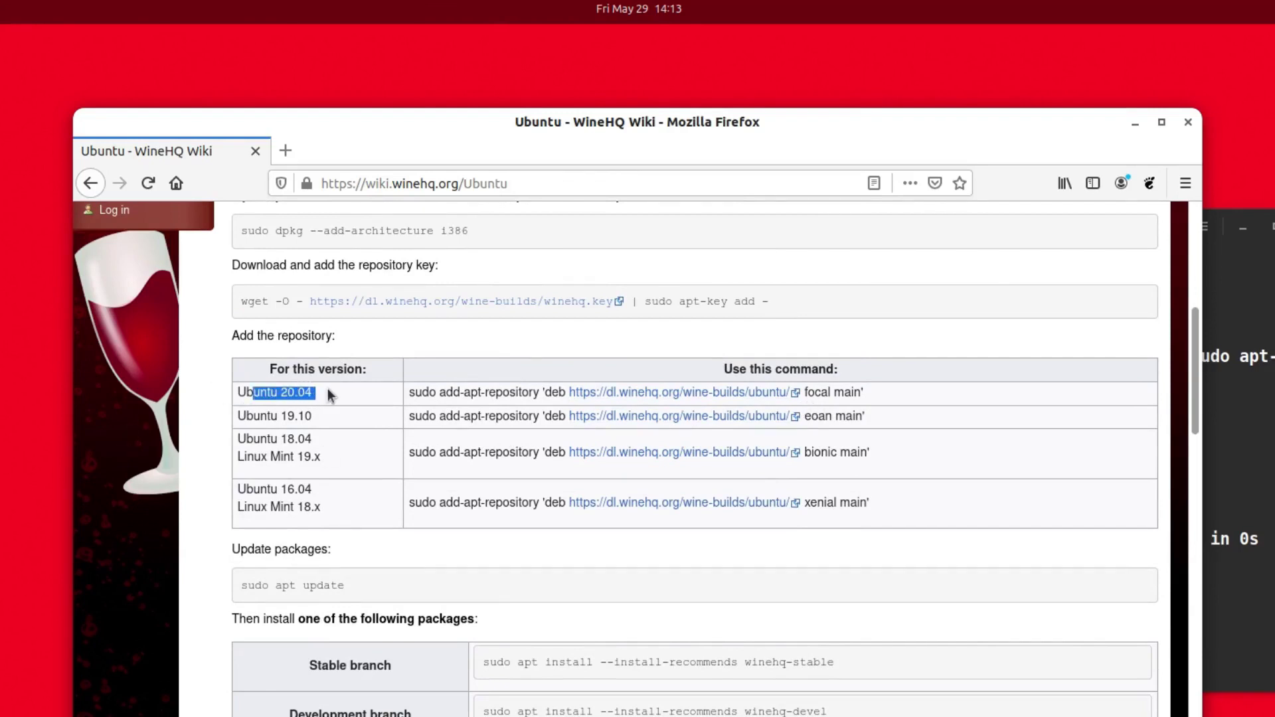
pyautogui.click(411, 391)
pyautogui.moveTo(412, 391)
pyautogui.mouseDown()
pyautogui.moveTo(724, 369)
pyautogui.moveTo(882, 407)
pyautogui.moveTo(408, 395)
pyautogui.mouseUp()
pyautogui.hotkey('ctrl', 'c')
pyautogui.click(882, 407)
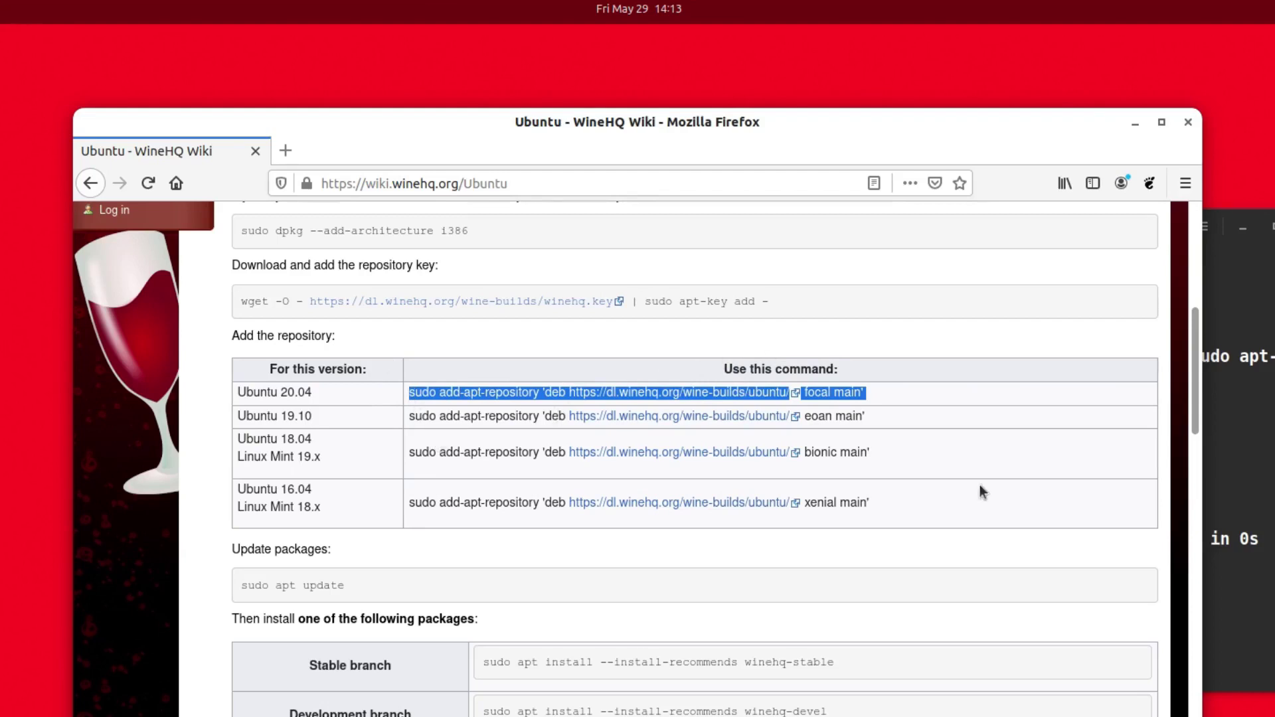
pyautogui.click(1223, 486)
pyautogui.rightClick(701, 624)
pyautogui.click(745, 690)
pyautogui.press('Return')
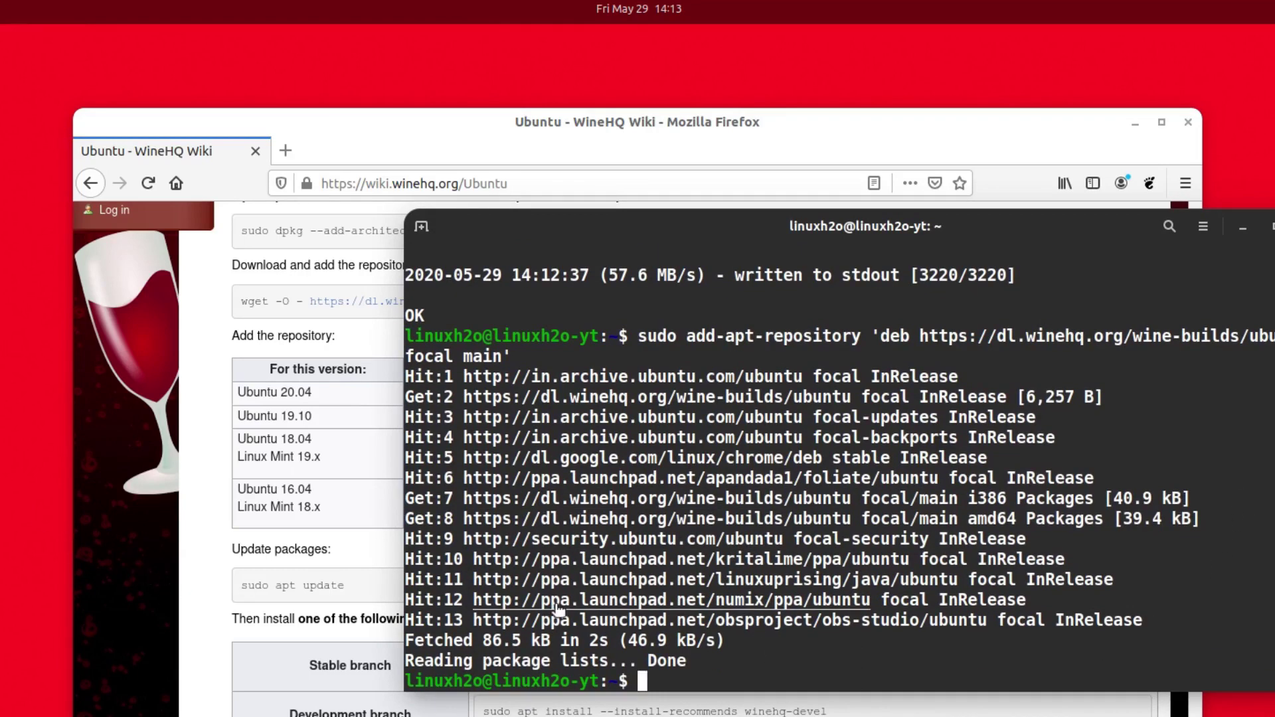
# Review the Stable, Development and Staging branches, then copy sudo apt install --install-recommends winehq-stable.
pyautogui.click(304, 552)
pyautogui.scroll(-3, 389, 563)
pyautogui.scroll(-8, 388, 561)
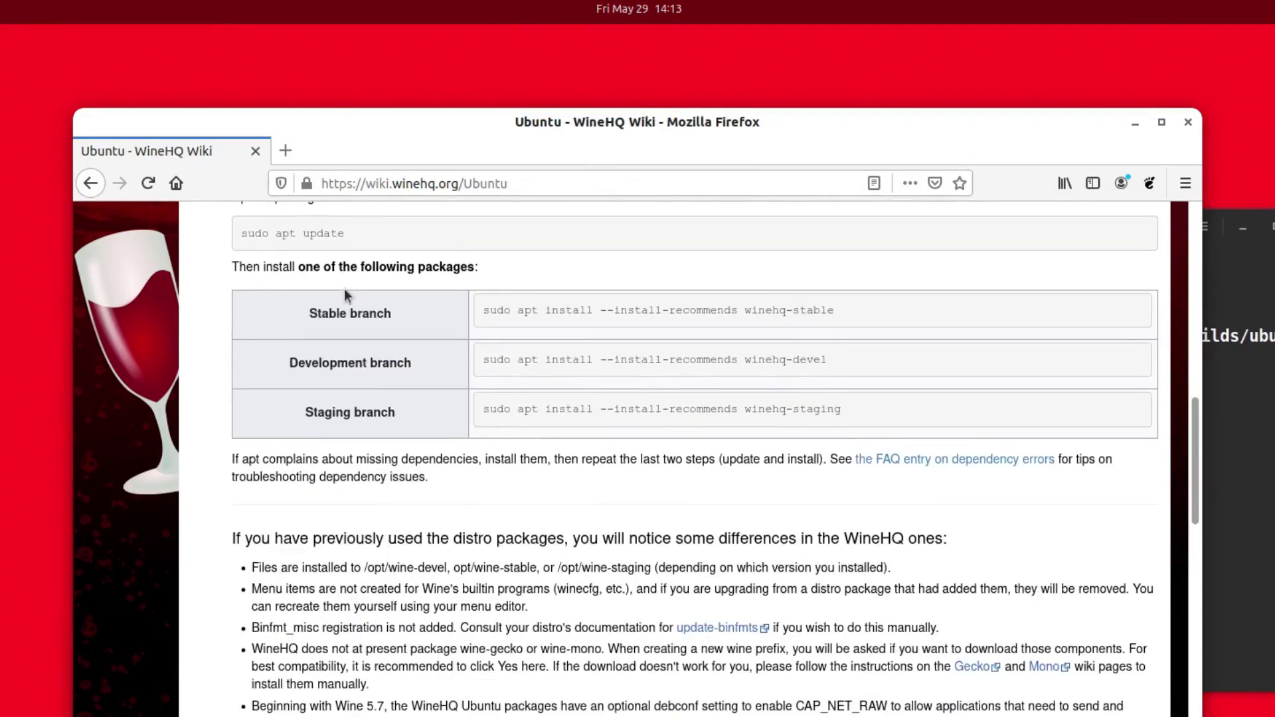
pyautogui.moveTo(344, 288); pyautogui.dragTo(359, 415)
pyautogui.click(361, 417)
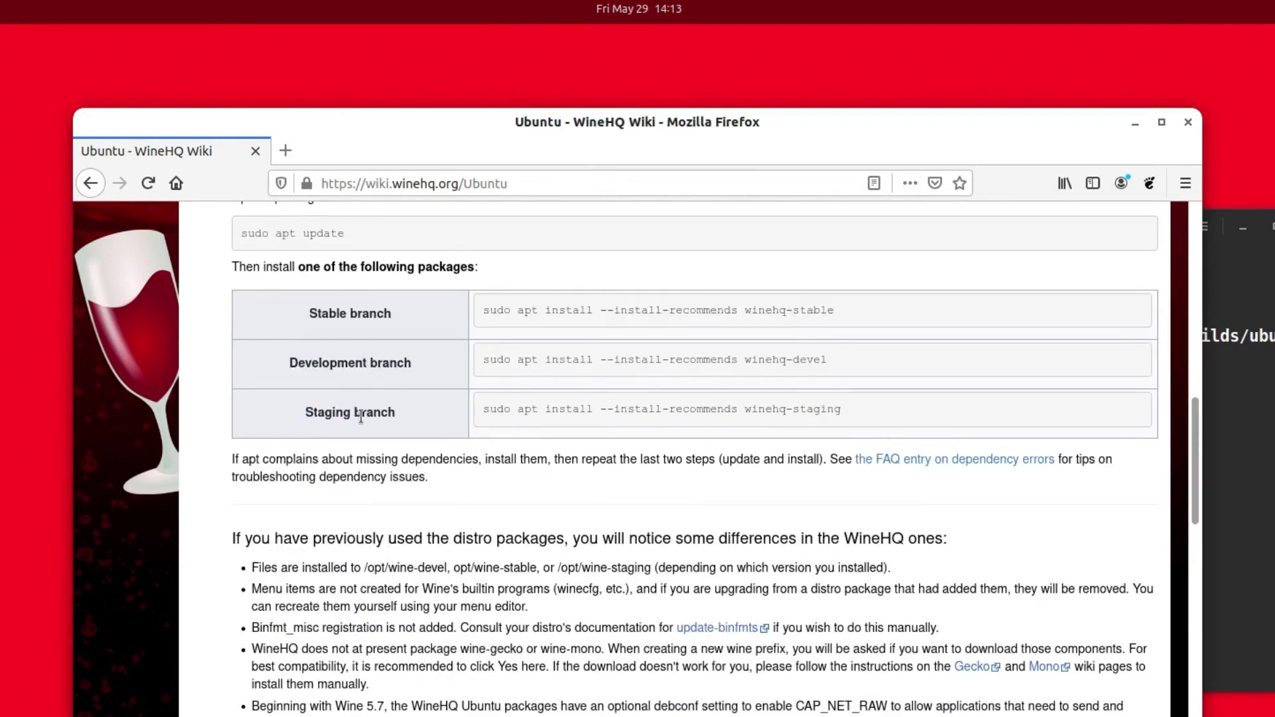
pyautogui.tripleClick(361, 316)
pyautogui.doubleClick(362, 364)
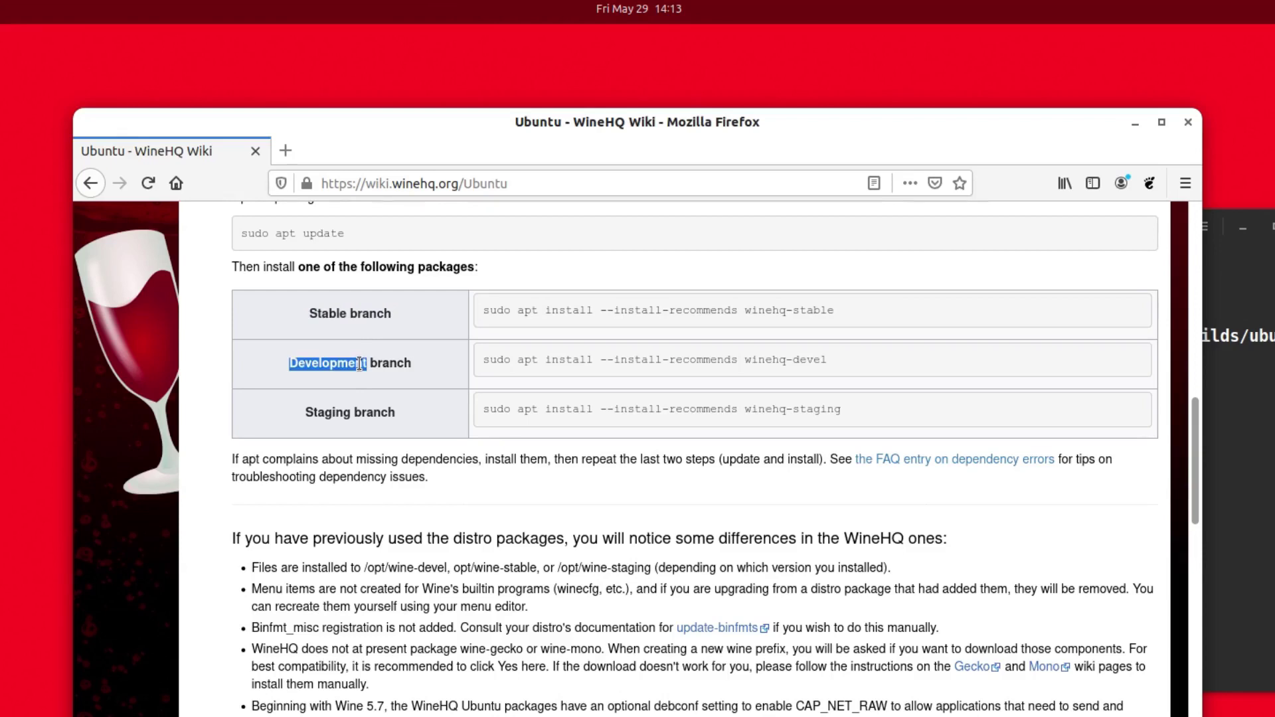
pyautogui.doubleClick(330, 411)
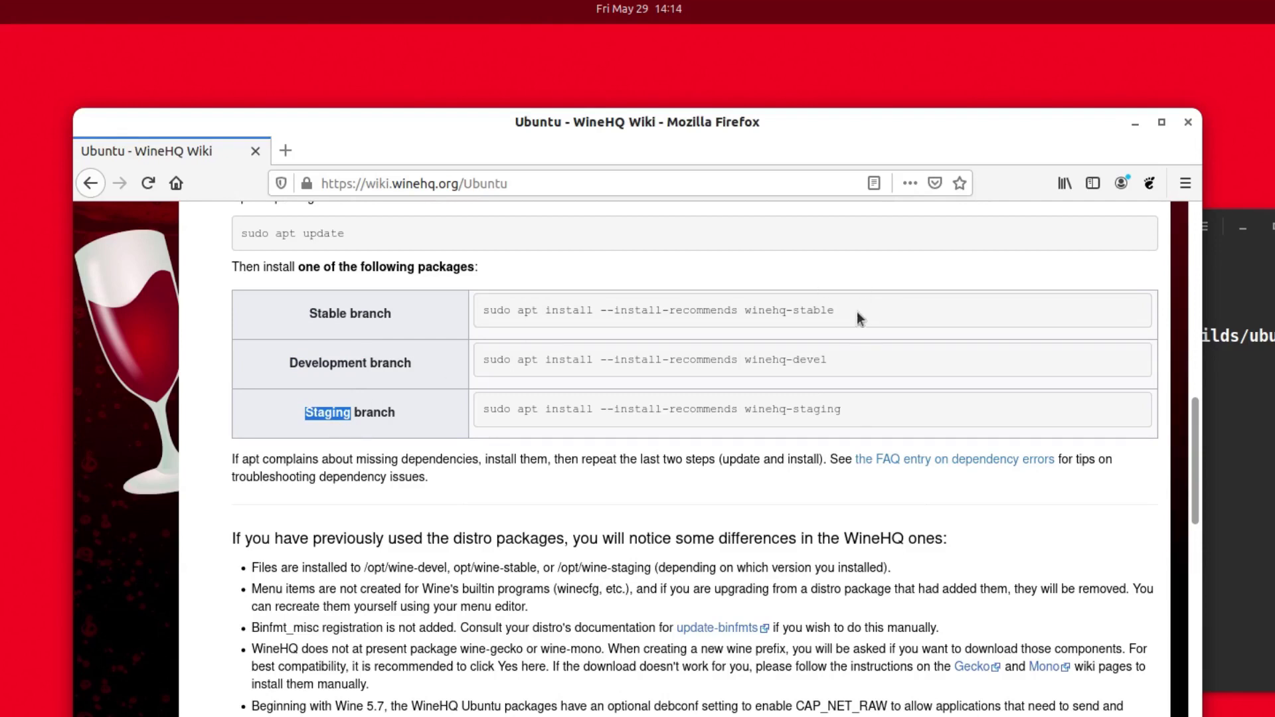
pyautogui.moveTo(847, 308); pyautogui.dragTo(481, 311)
pyautogui.rightClick(491, 314)
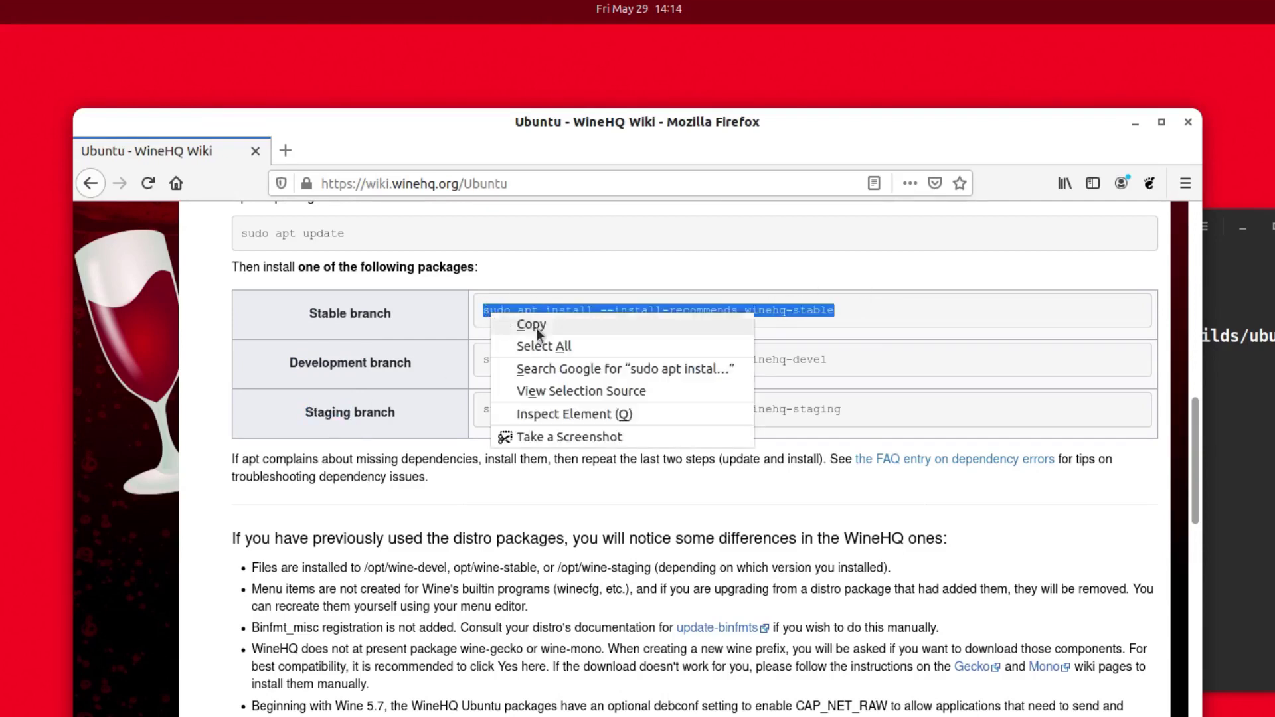
pyautogui.click(540, 329)
# Run the pasted winehq-stable install command and answer y to download the 189 packages.
pyautogui.click(1253, 412)
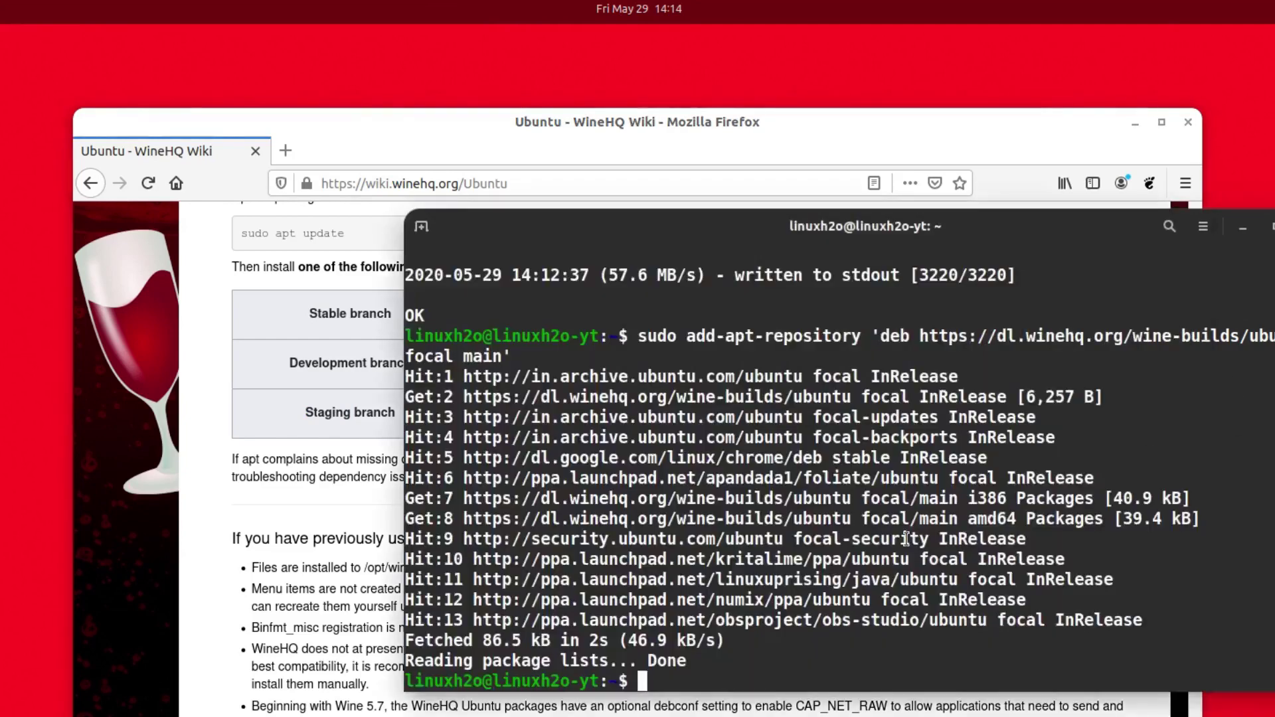
pyautogui.rightClick(752, 659)
pyautogui.click(774, 708)
pyautogui.press('Return')
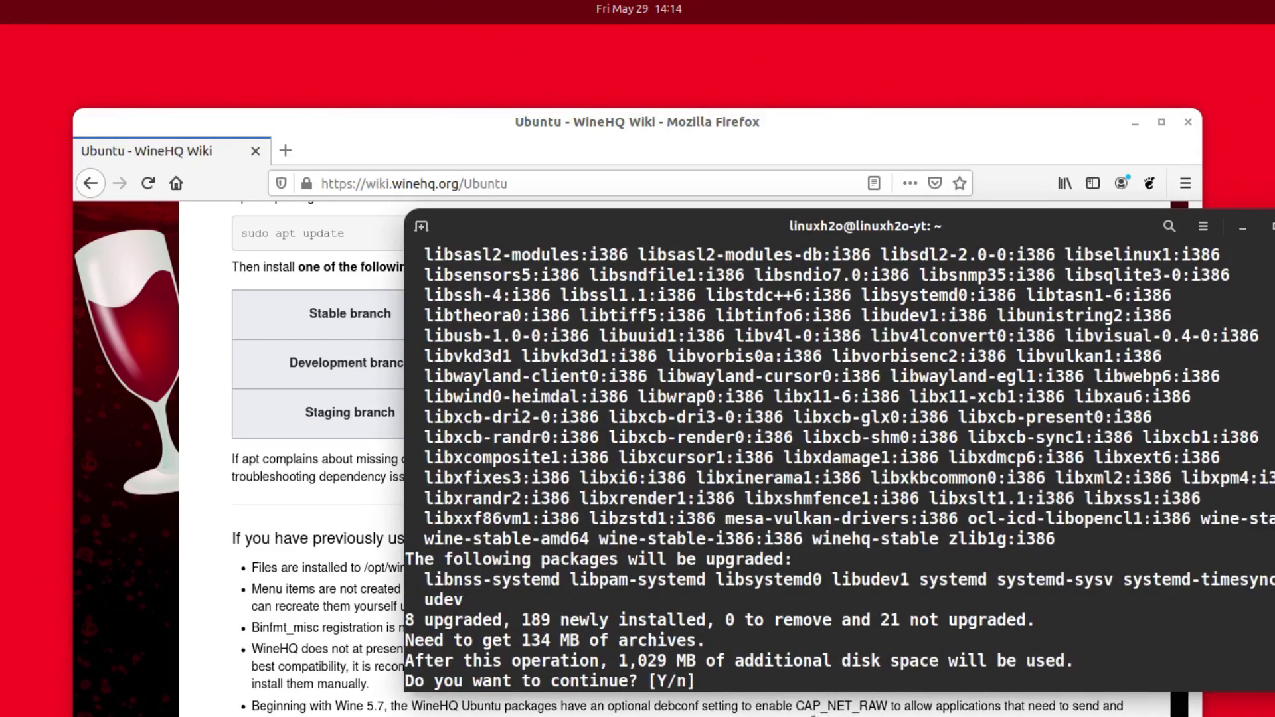
pyautogui.moveTo(531, 639); pyautogui.dragTo(551, 640)
pyautogui.write('y')
pyautogui.press('Return')
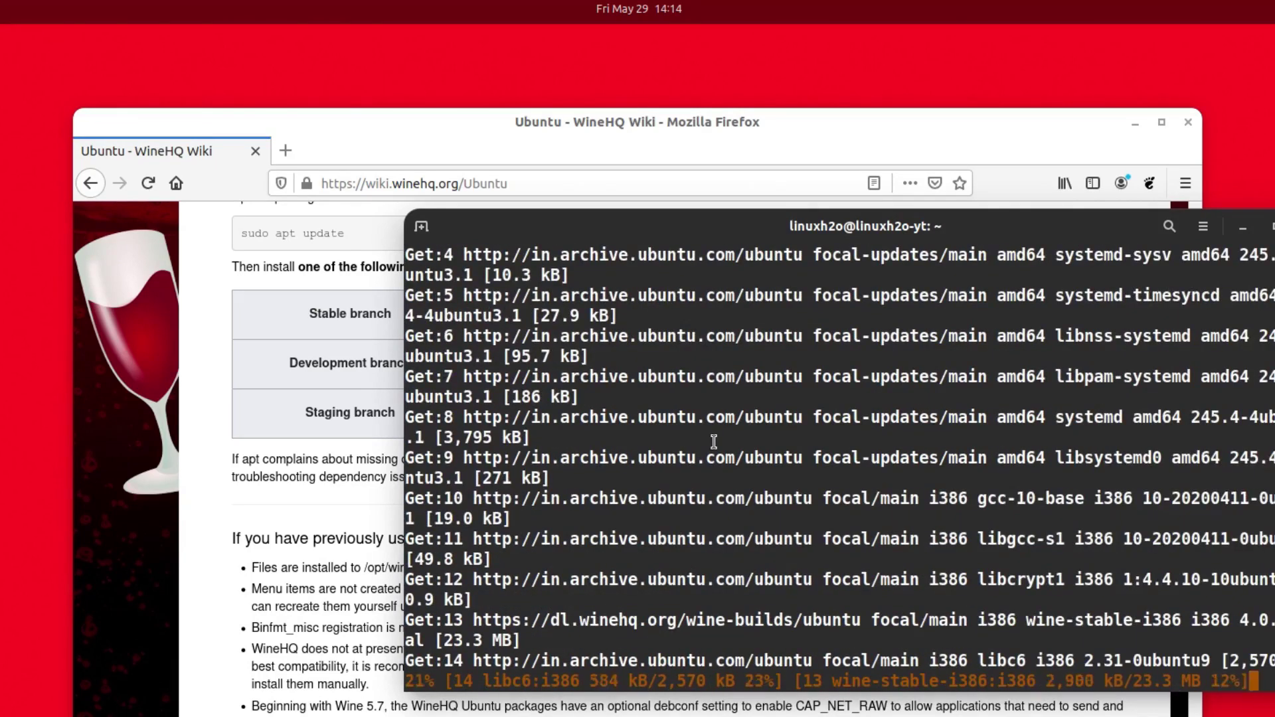
# Search Google for notepadd++ and open the Notepad++ 7.8.6 release page in a new tab.
pyautogui.click(287, 152)
pyautogui.click(336, 186)
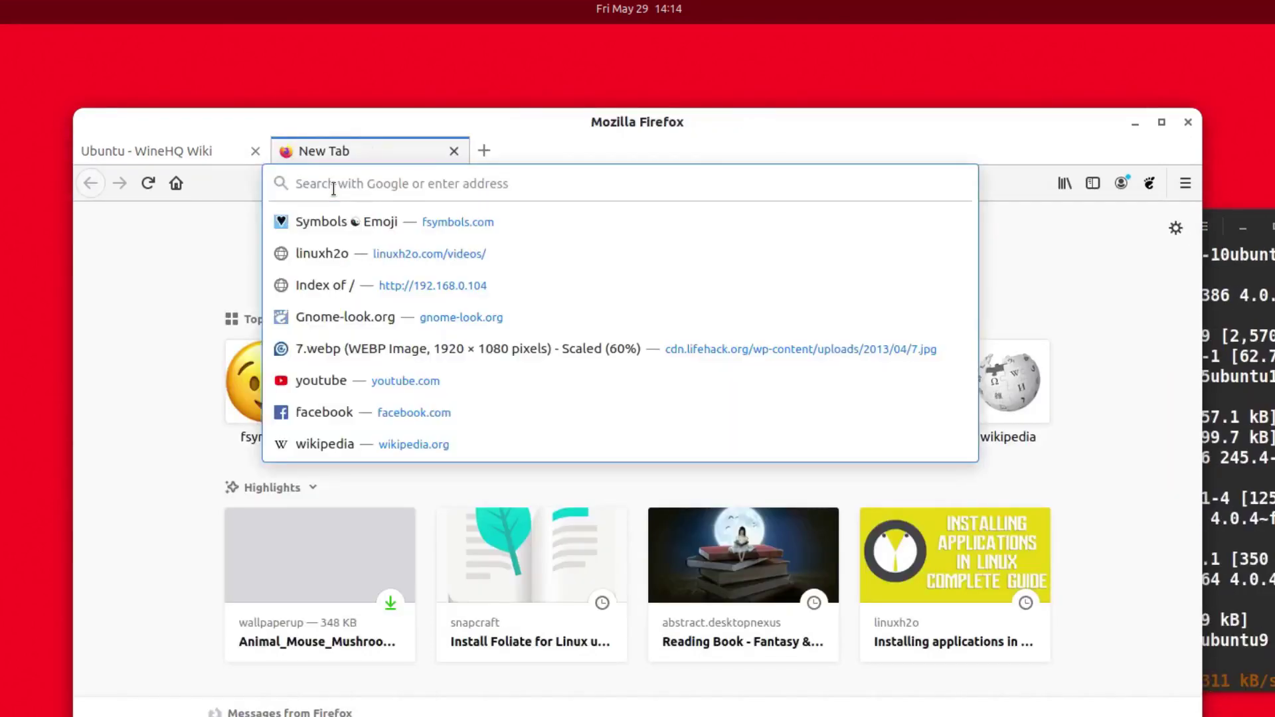
pyautogui.write('notepadd++')
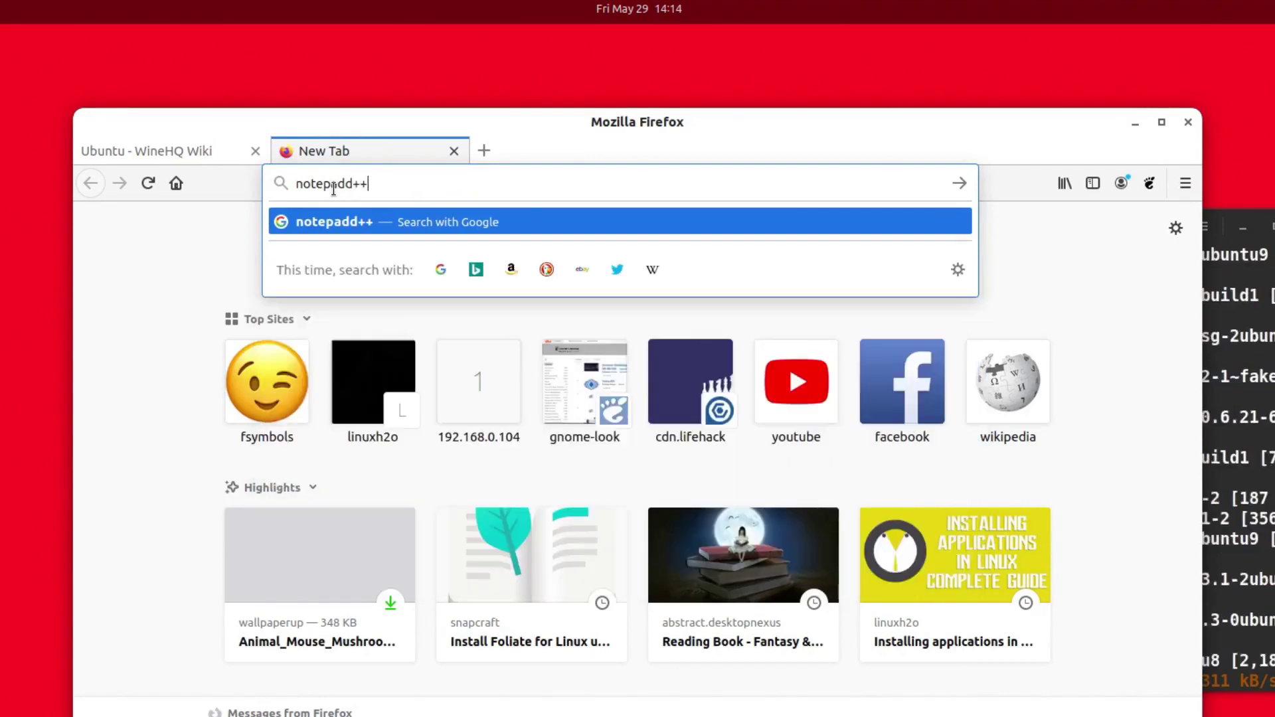
pyautogui.press('Return')
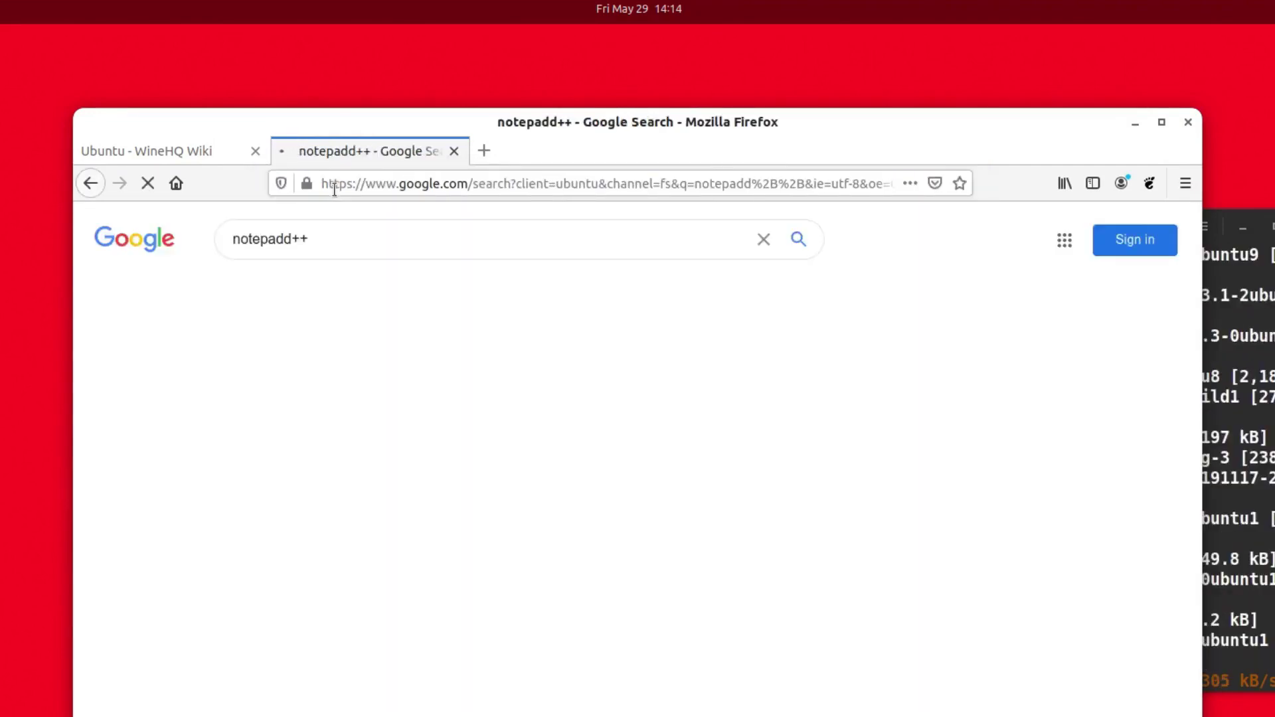
pyautogui.click(393, 451)
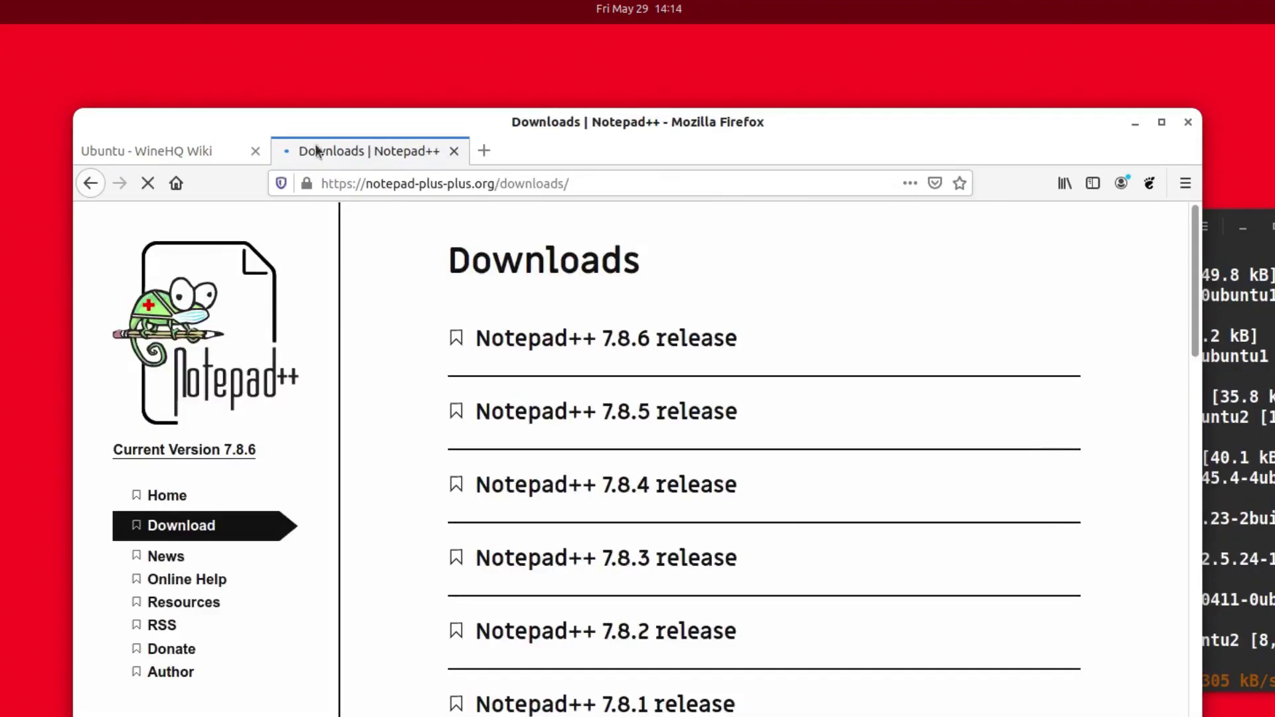
pyautogui.click(642, 345)
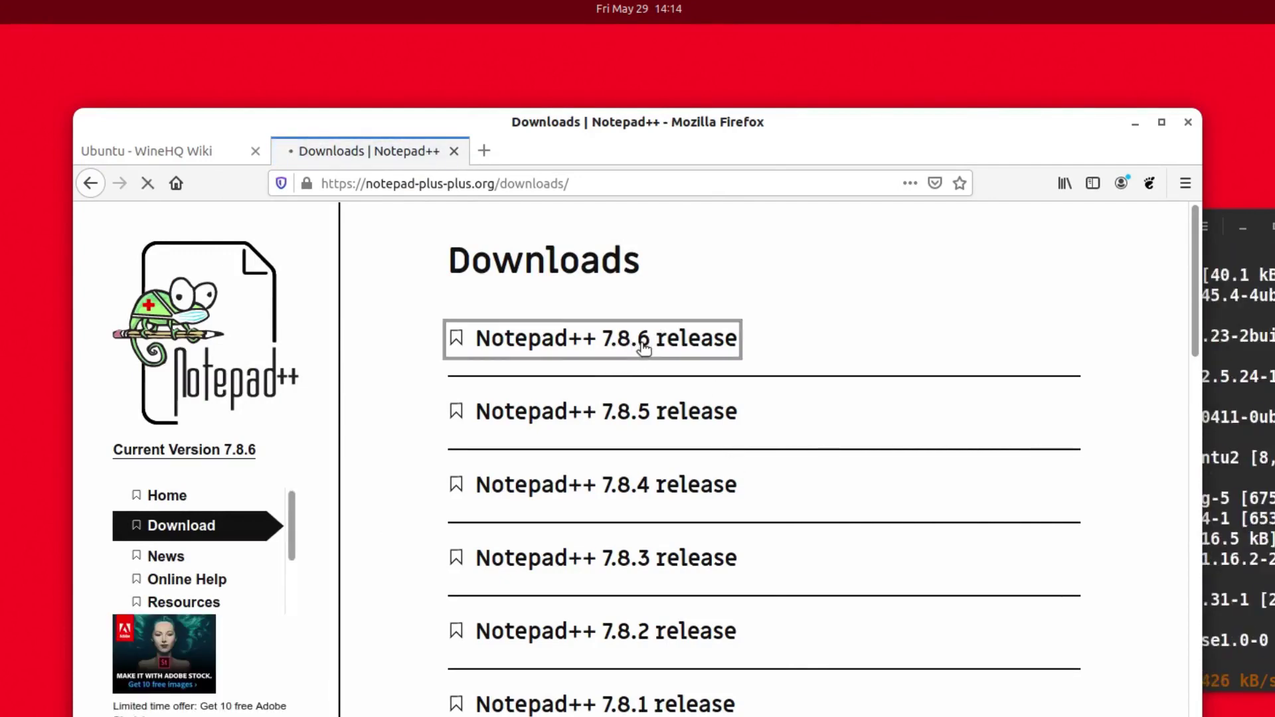
# Save npp.7.8.6.Installer.exe to disk and minimize Firefox.
pyautogui.scroll(-4, 640, 352)
pyautogui.scroll(-6, 641, 359)
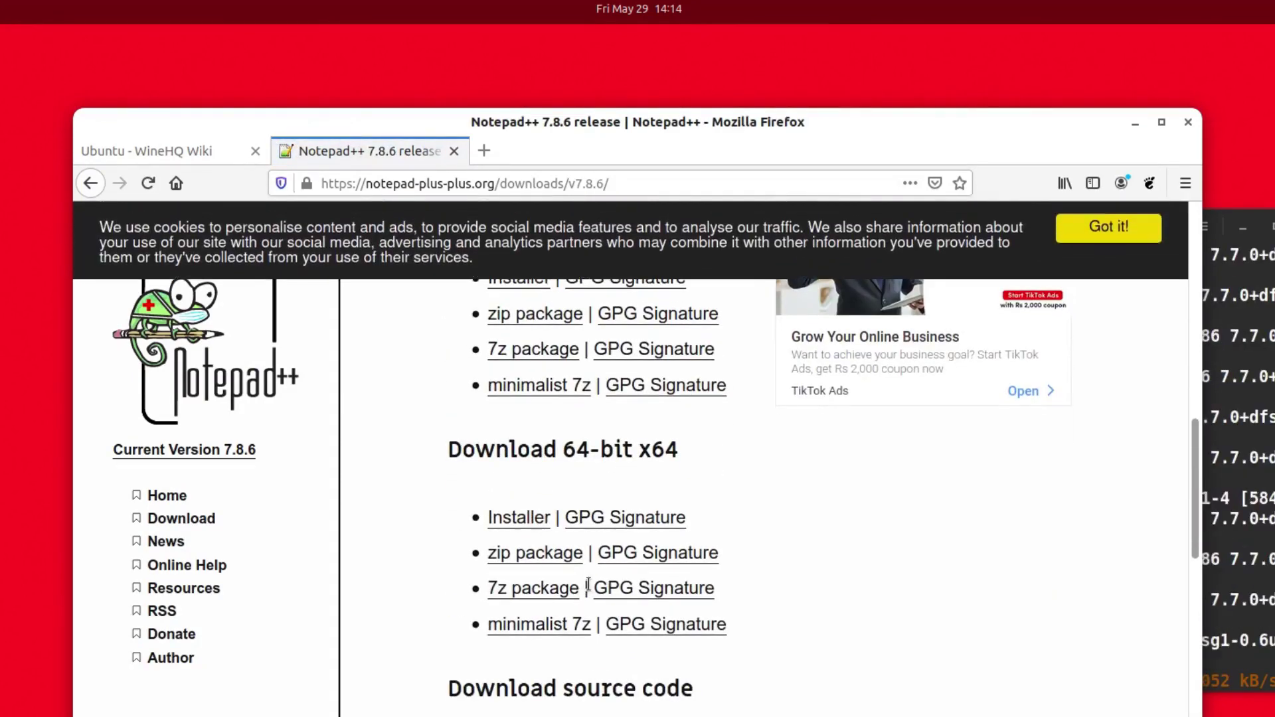
pyautogui.scroll(3, 589, 476)
pyautogui.click(584, 536)
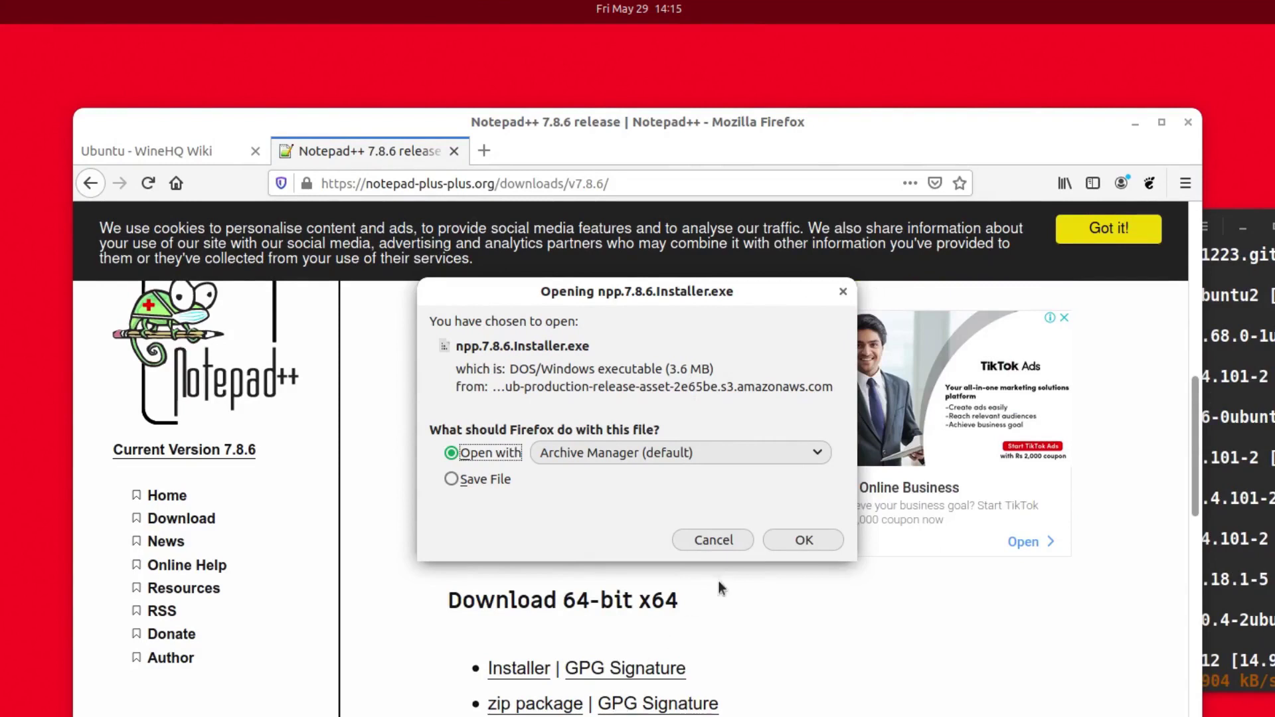
pyautogui.press('Down')
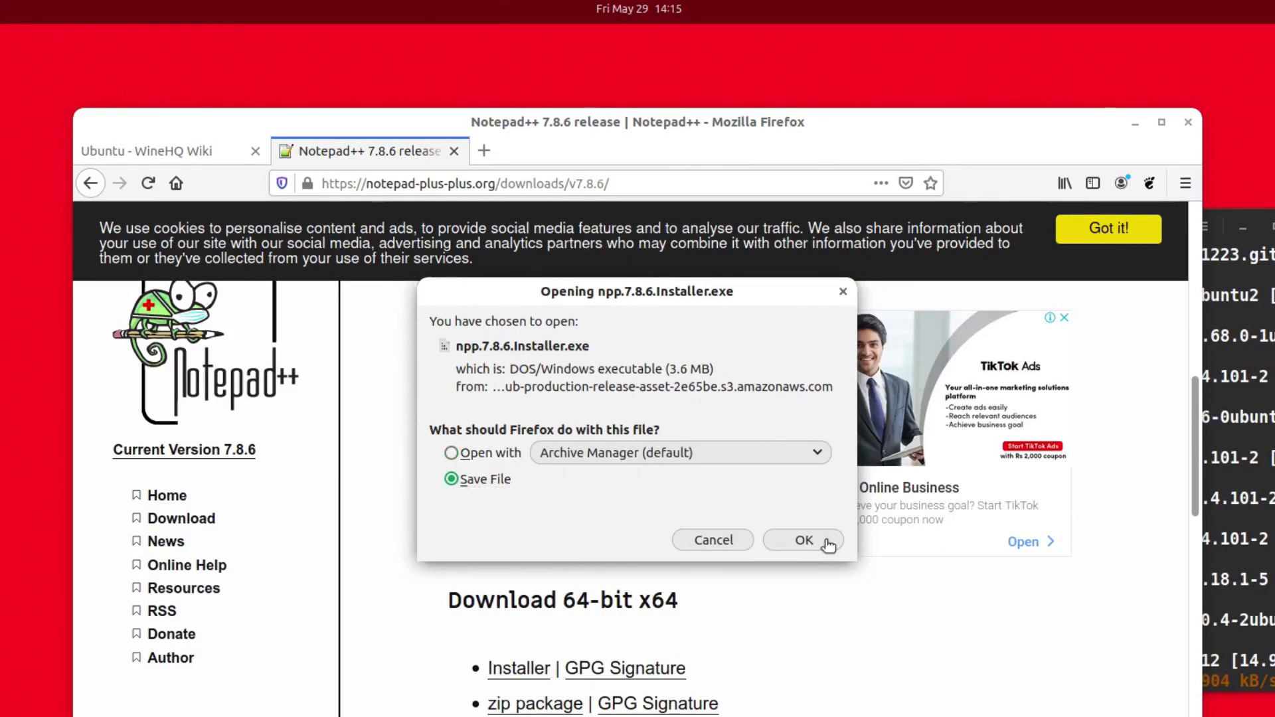
pyautogui.click(826, 539)
pyautogui.click(1038, 179)
pyautogui.click(1040, 174)
pyautogui.click(1136, 126)
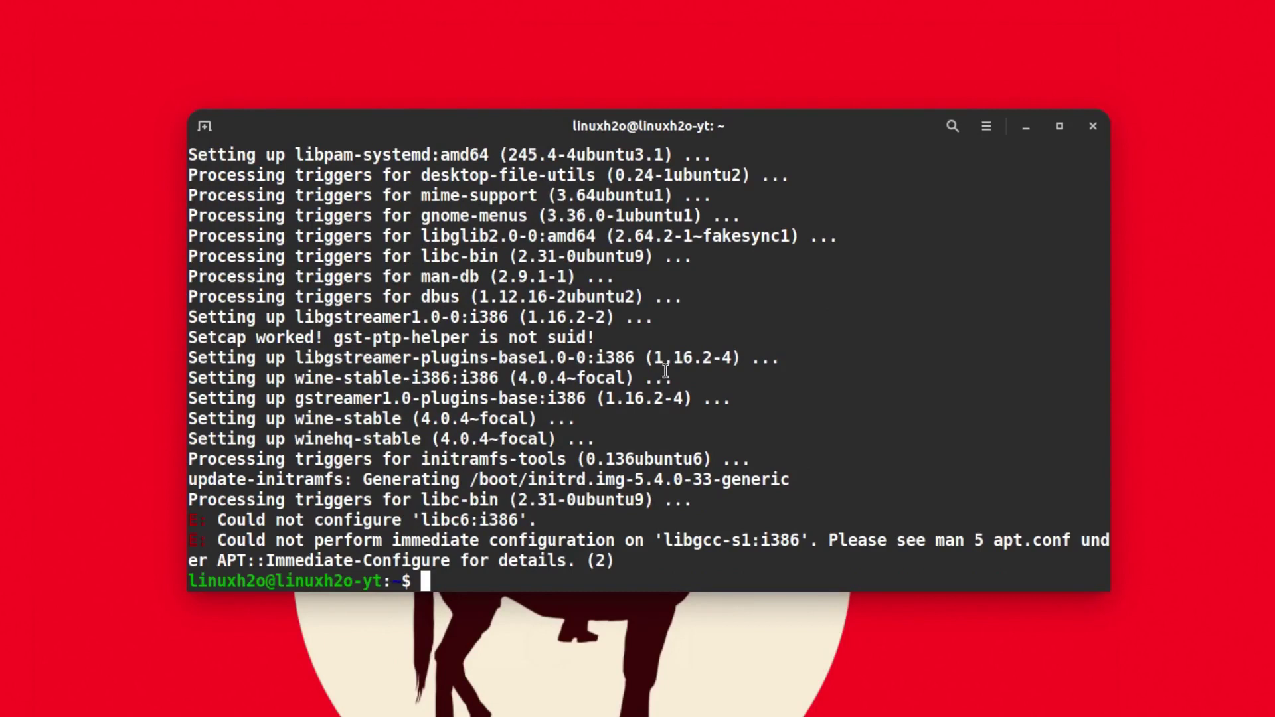
# Clear the terminal, change into Downloads and list its files.
pyautogui.hotkey('ctrl', 'l')
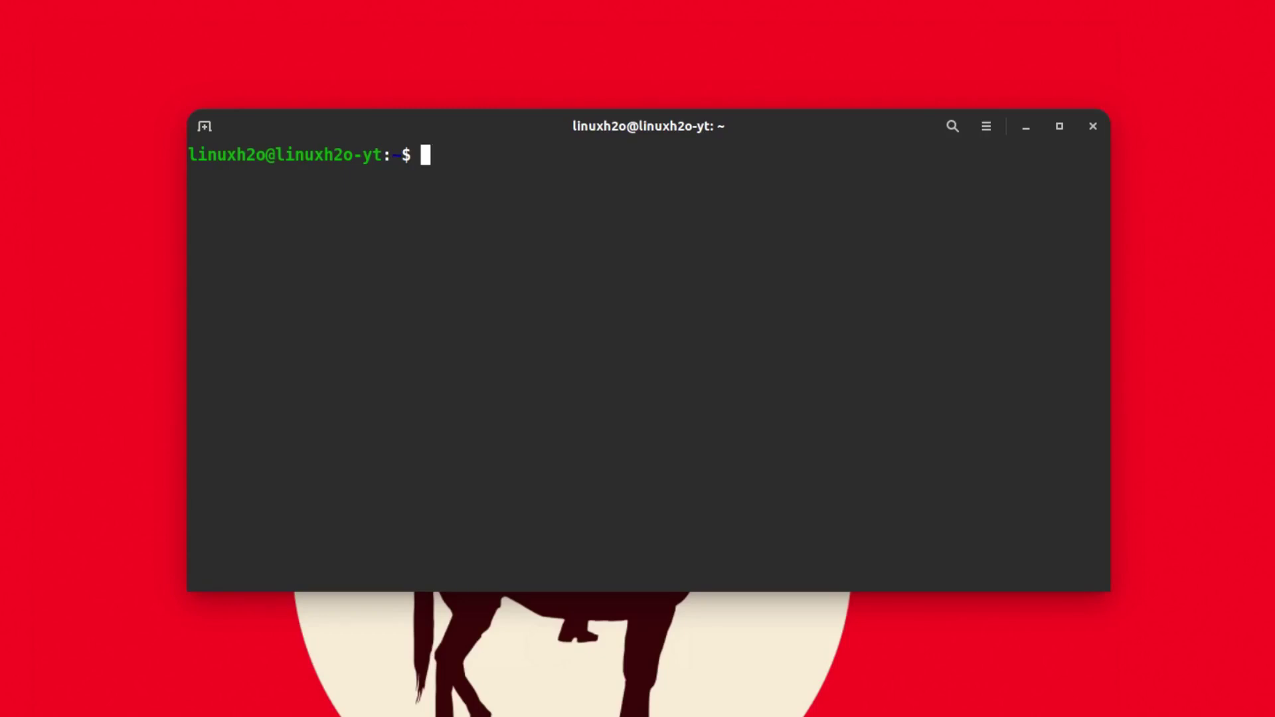
pyautogui.write('cd Downloads')
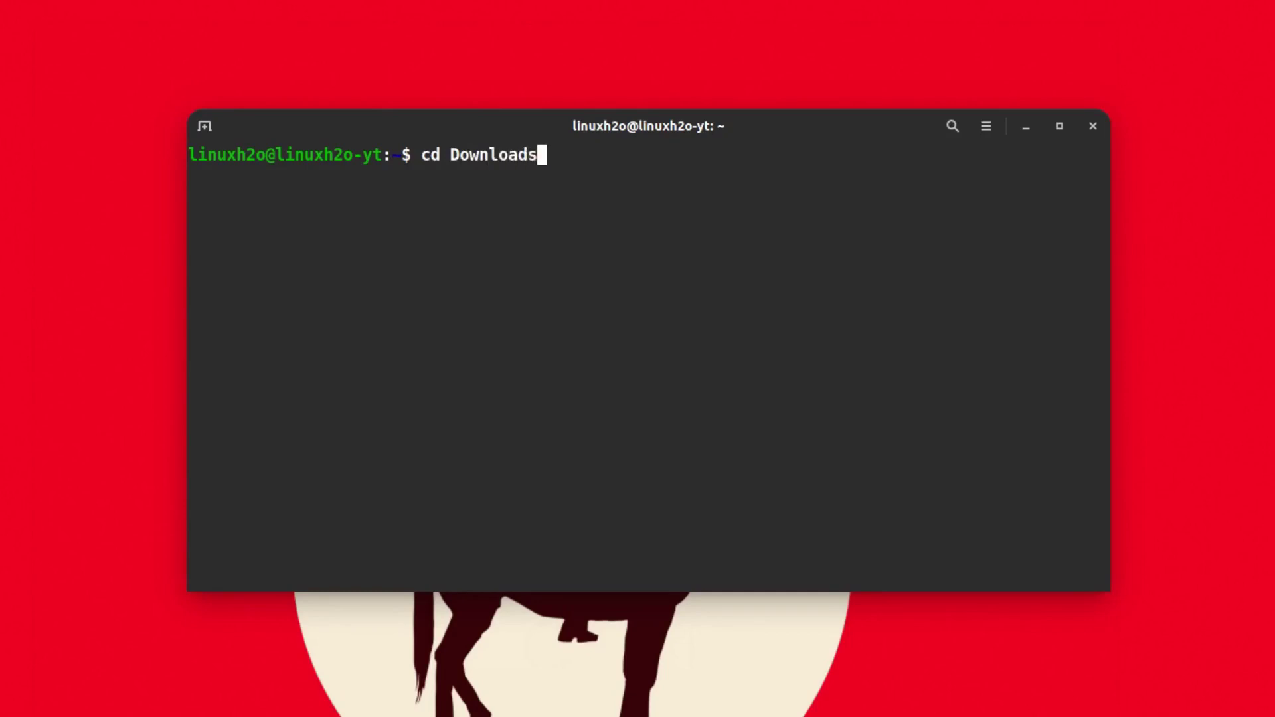
pyautogui.press('Return')
pyautogui.write('ls')
pyautogui.press('Return')
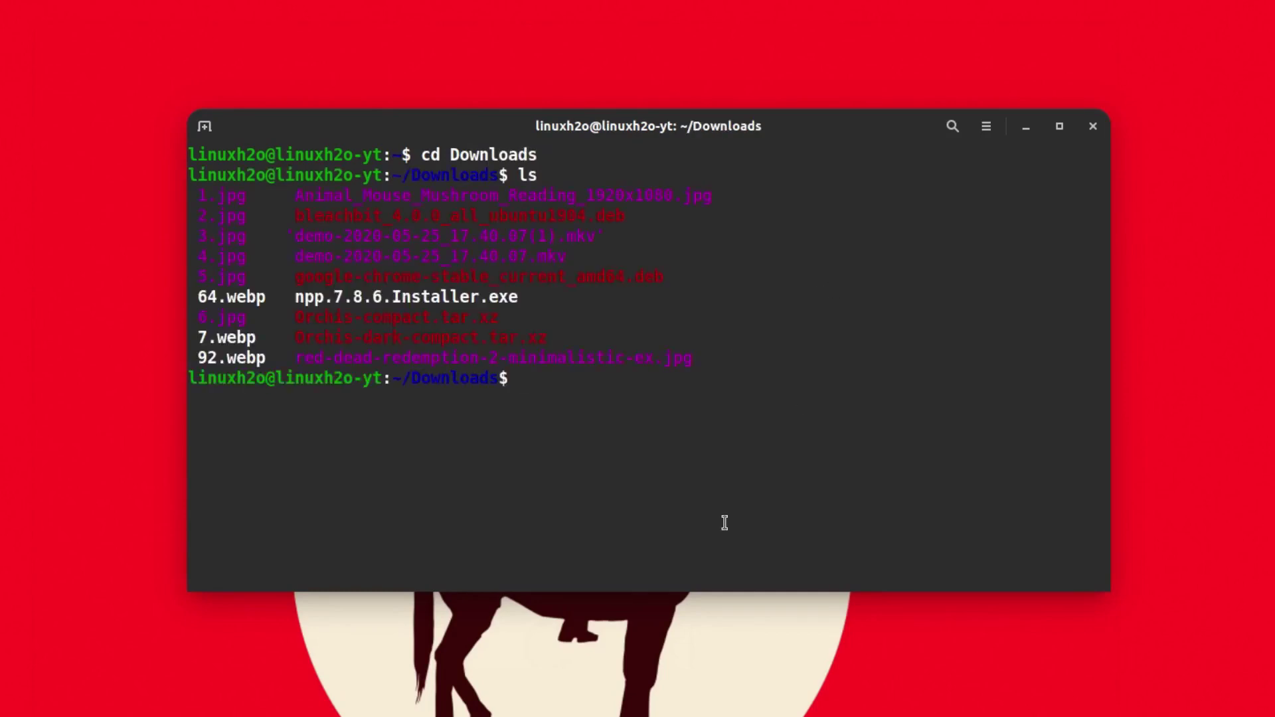
pyautogui.doubleClick(468, 300)
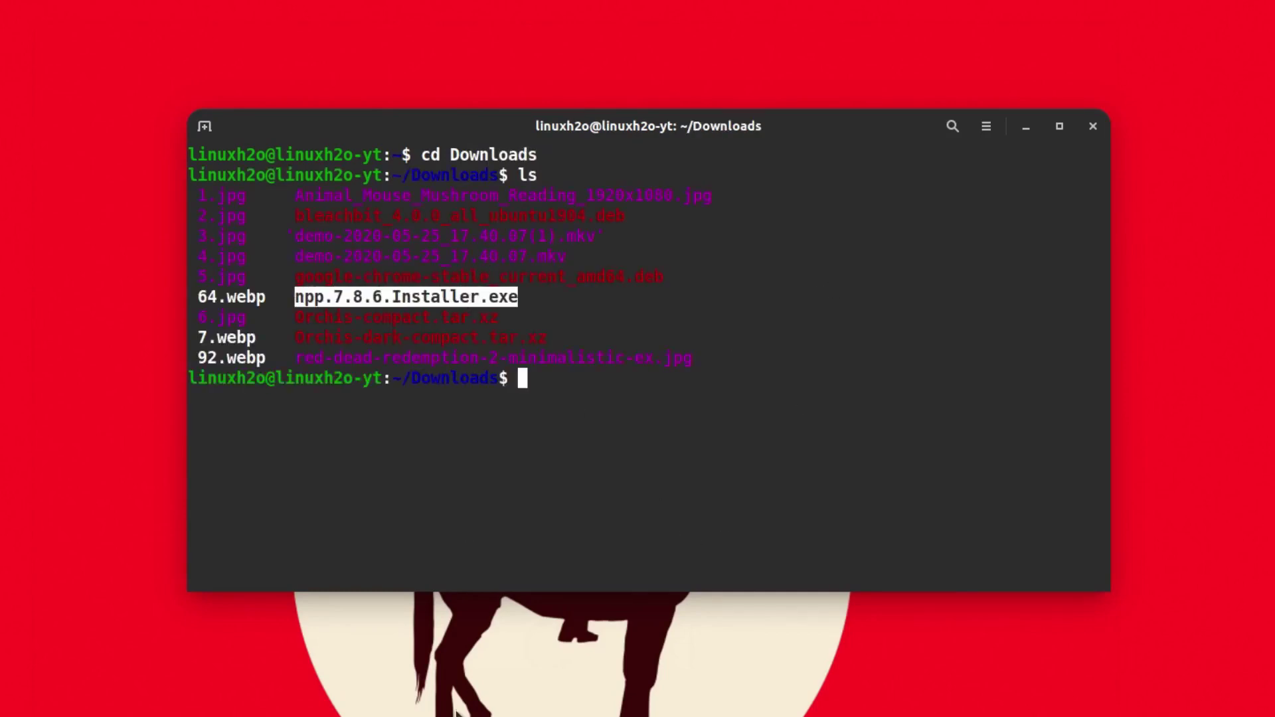
pyautogui.click(619, 487)
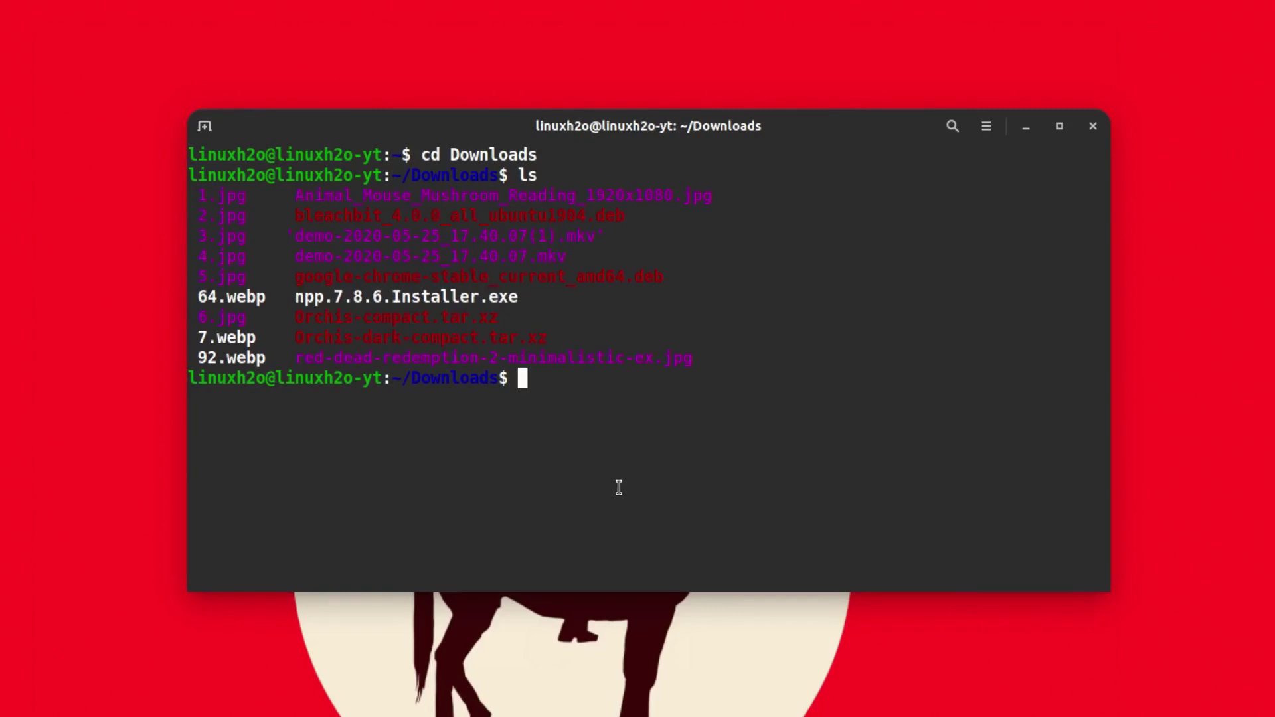
# Launch npp.7.8.6.Installer.exe with wine, completing the file name with Tab.
pyautogui.write('wine np')
pyautogui.press('Tab')
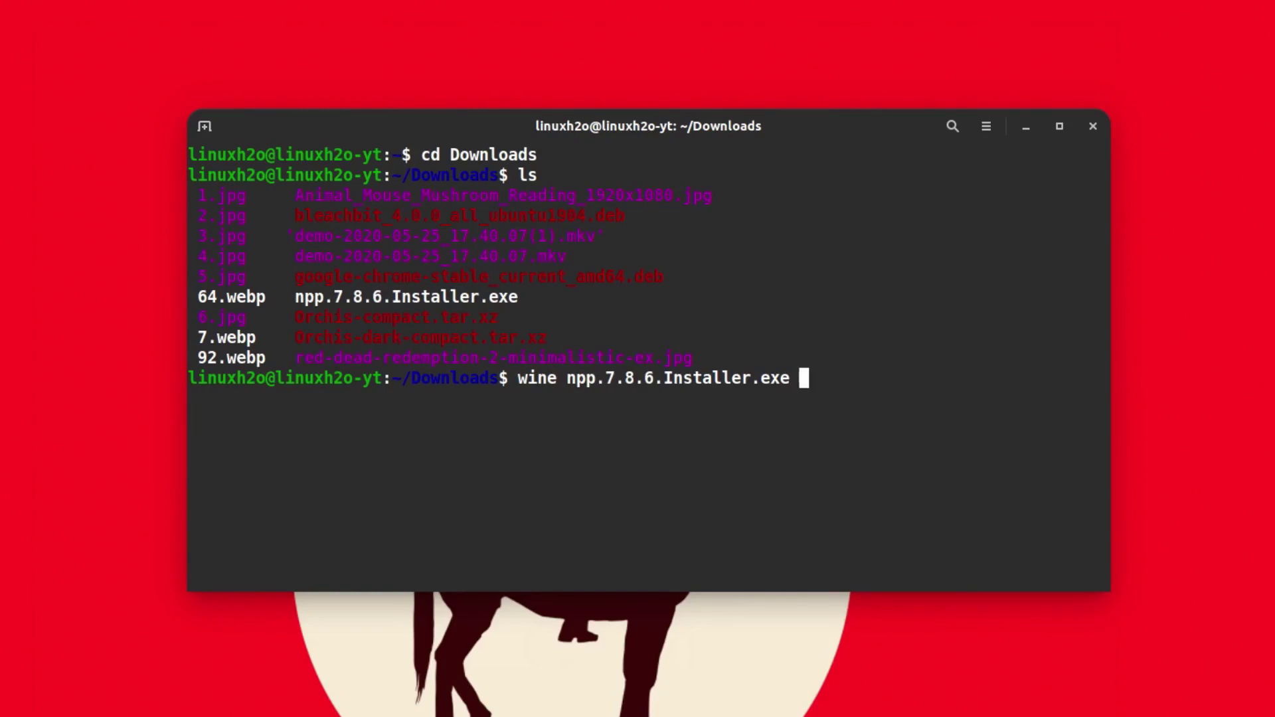
pyautogui.press('Return')
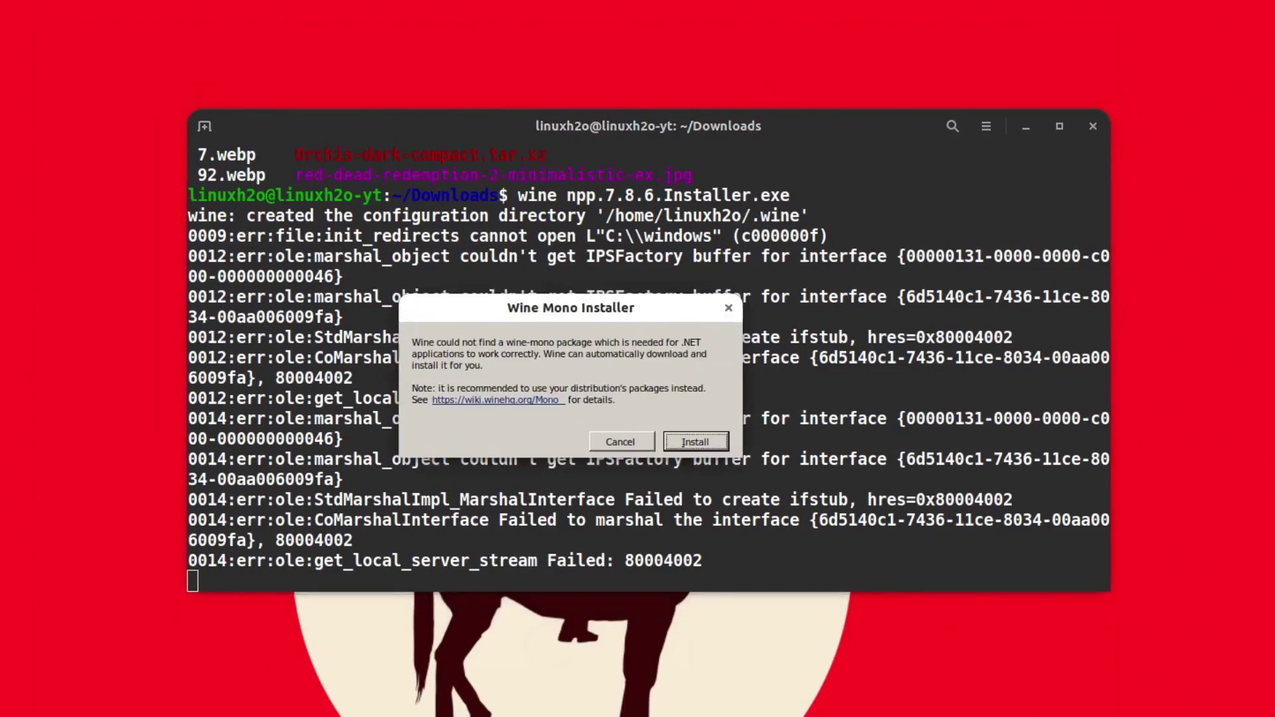
# Minimize the terminal, move the Wine Mono Installer prompt to the top, and install Wine Mono.
pyautogui.click(1033, 129)
pyautogui.moveTo(625, 318); pyautogui.dragTo(643, 60)
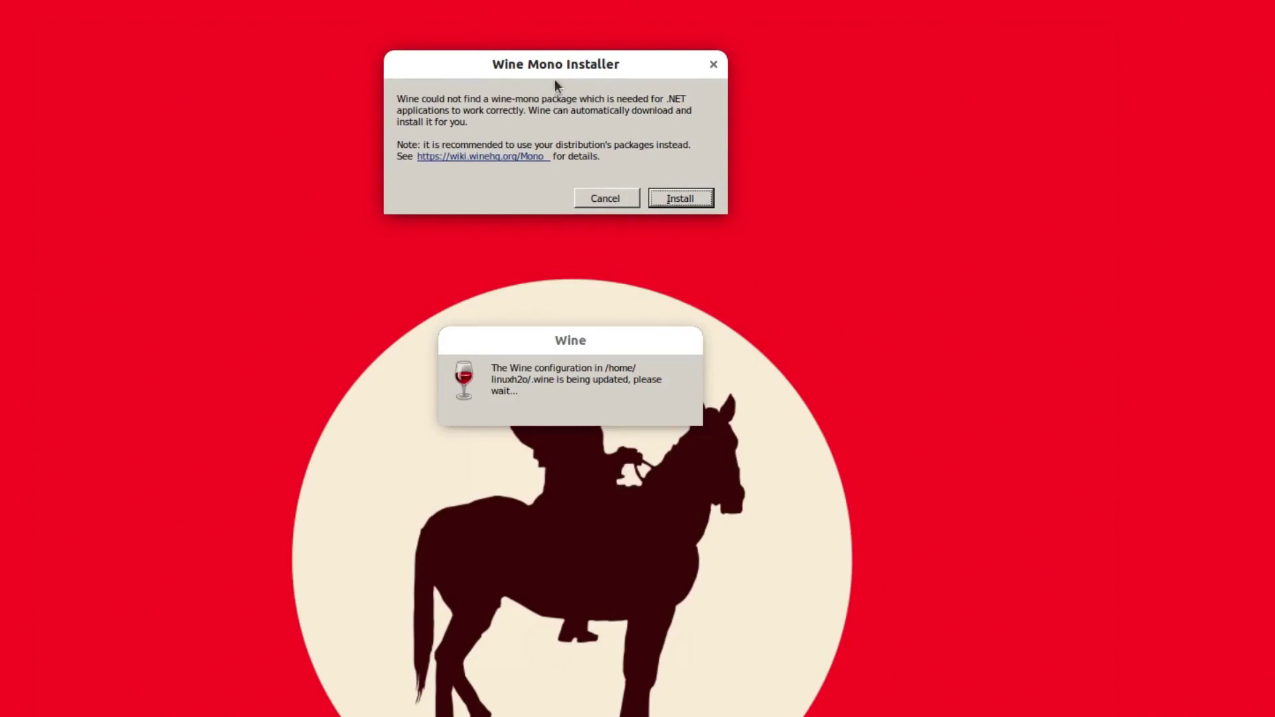
pyautogui.click(678, 196)
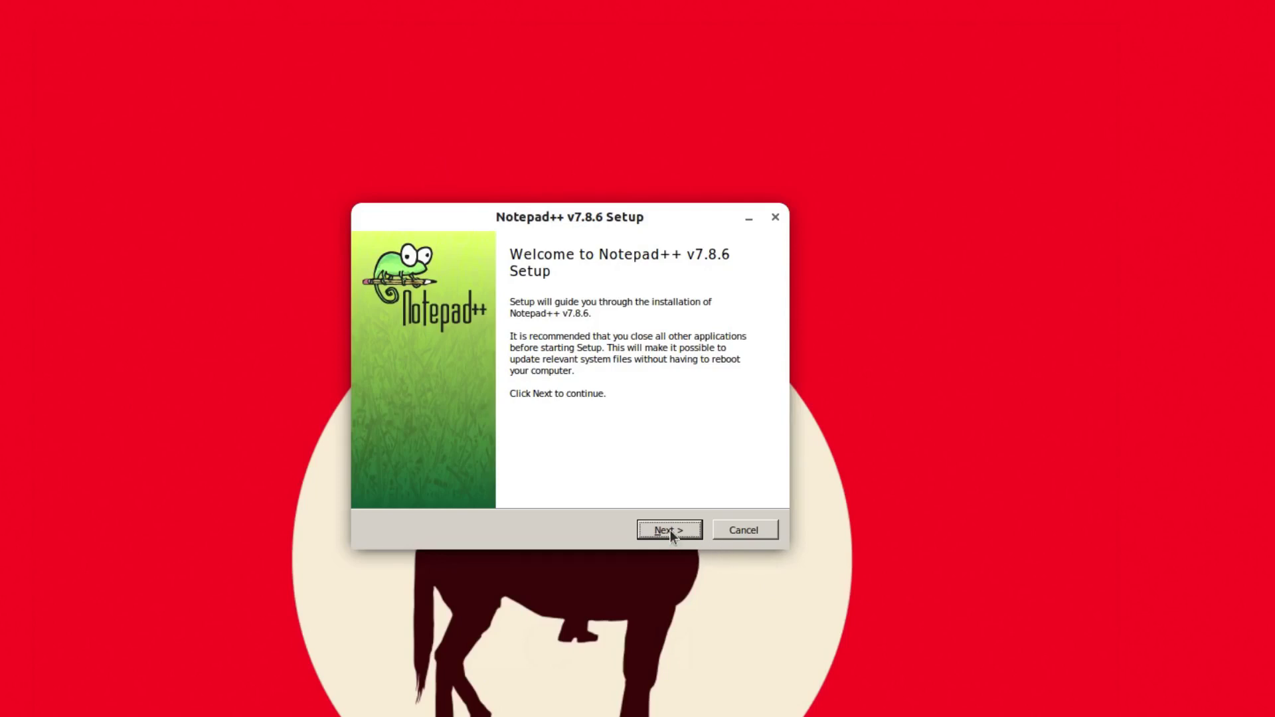
# Accept the licence and install Notepad++ v7.8.6 with the default folder and components, then launch it.
pyautogui.click(670, 530)
pyautogui.click(671, 530)
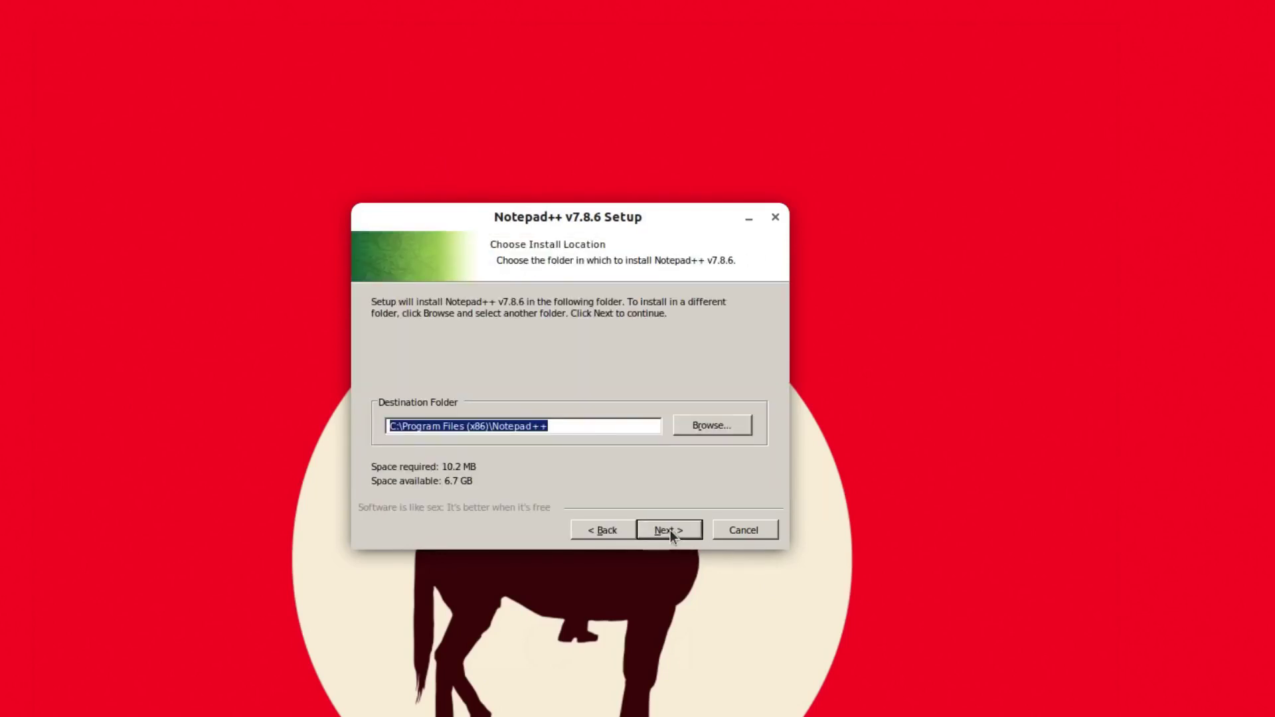
pyautogui.click(671, 530)
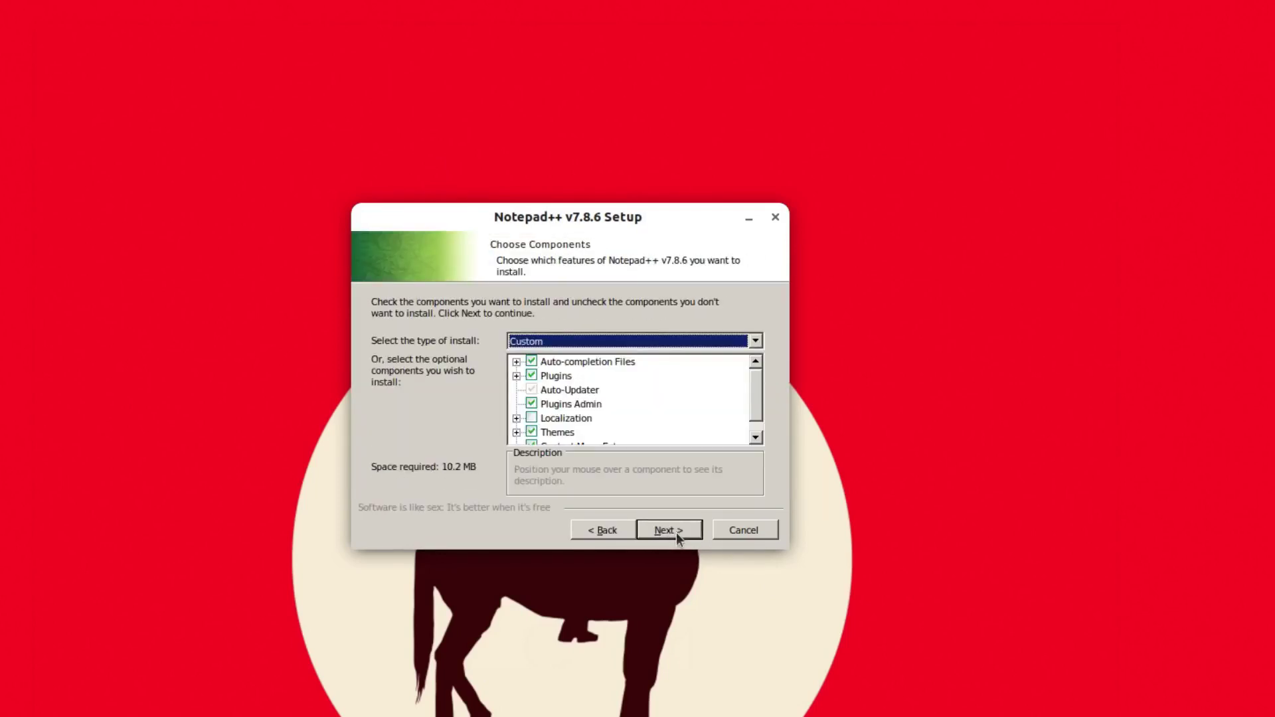
pyautogui.click(670, 530)
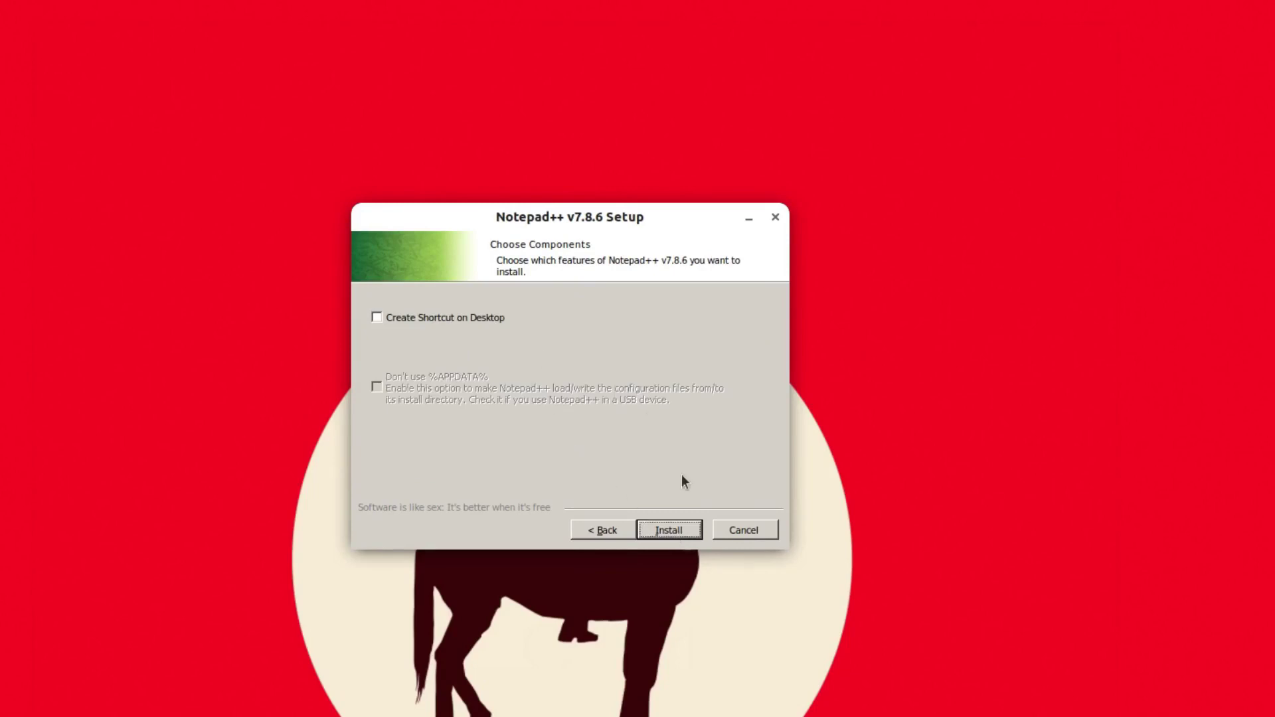
pyautogui.click(671, 530)
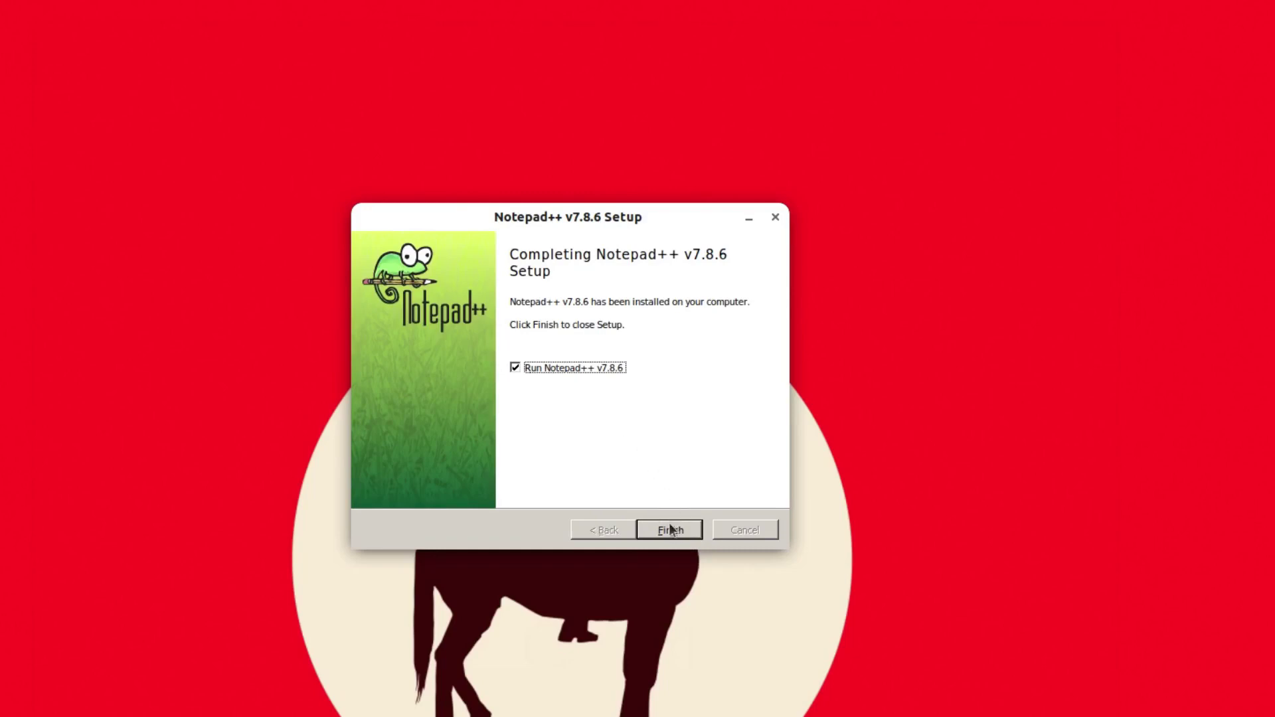
pyautogui.click(672, 533)
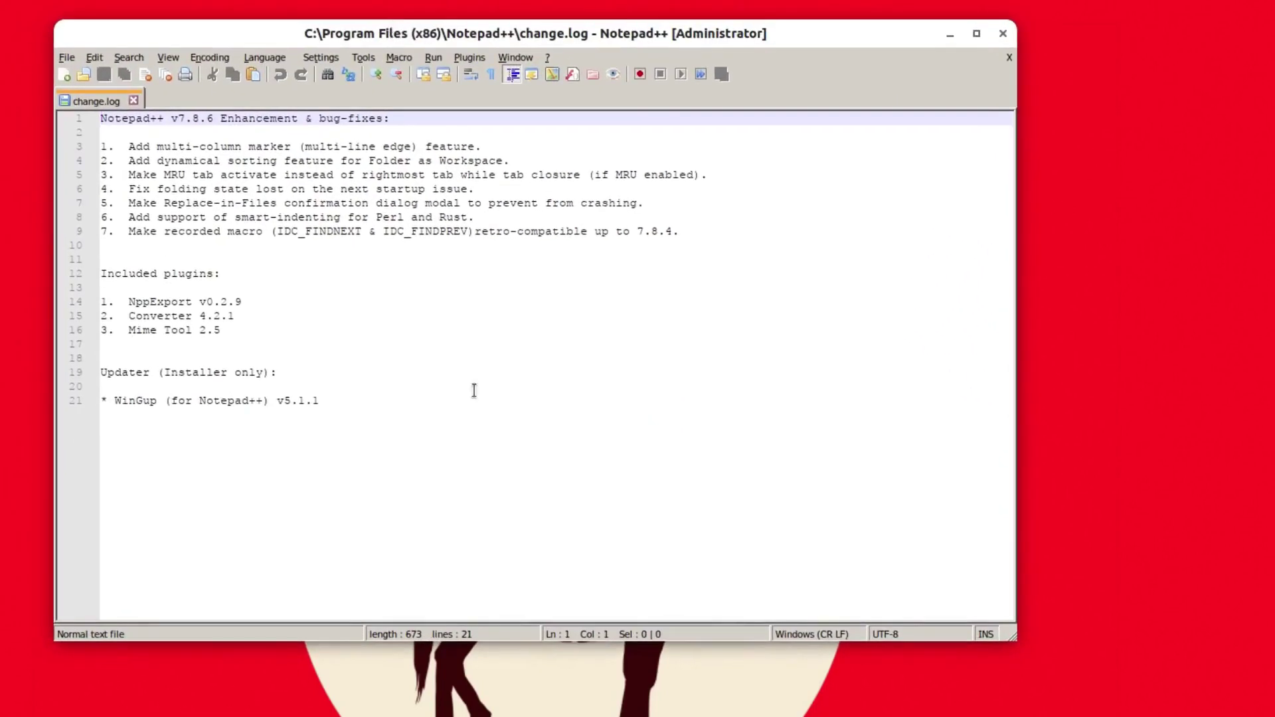
# Review the v7.8.6 change.log, highlighting lines 8 to 21 and then clearing the selection.
pyautogui.click(86, 321)
pyautogui.moveTo(414, 418); pyautogui.dragTo(234, 217)
pyautogui.click(332, 245)
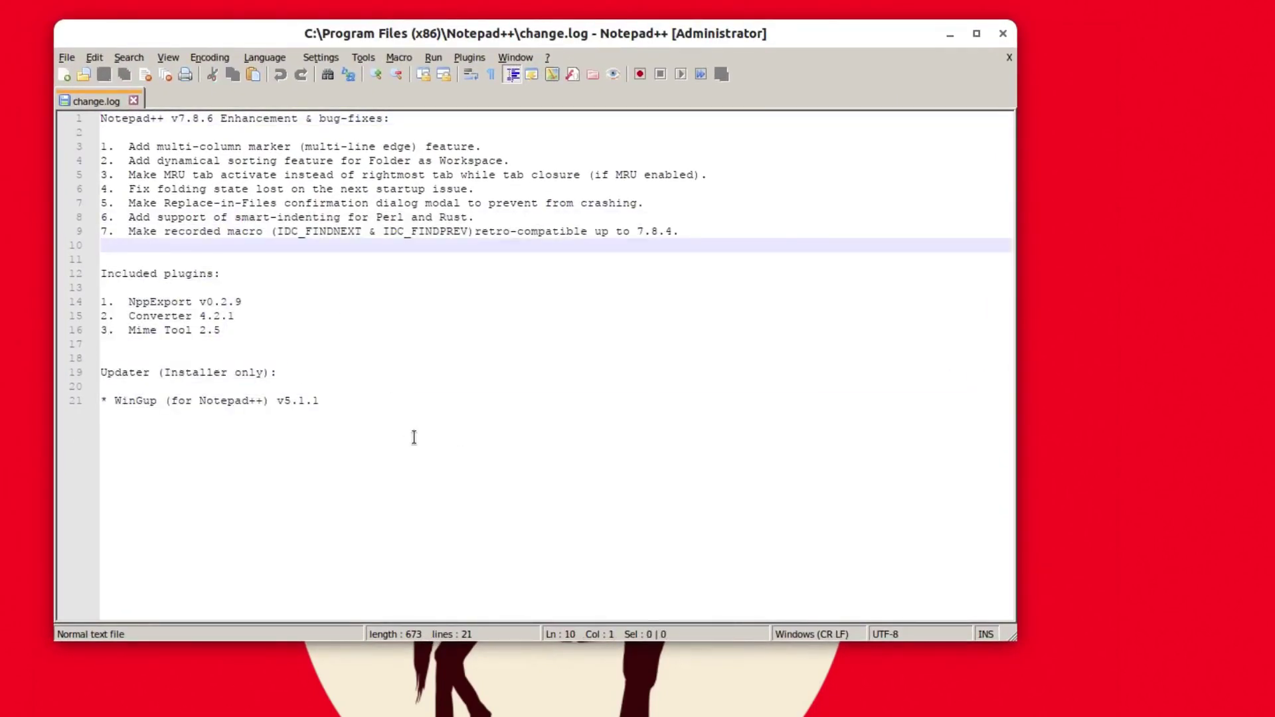